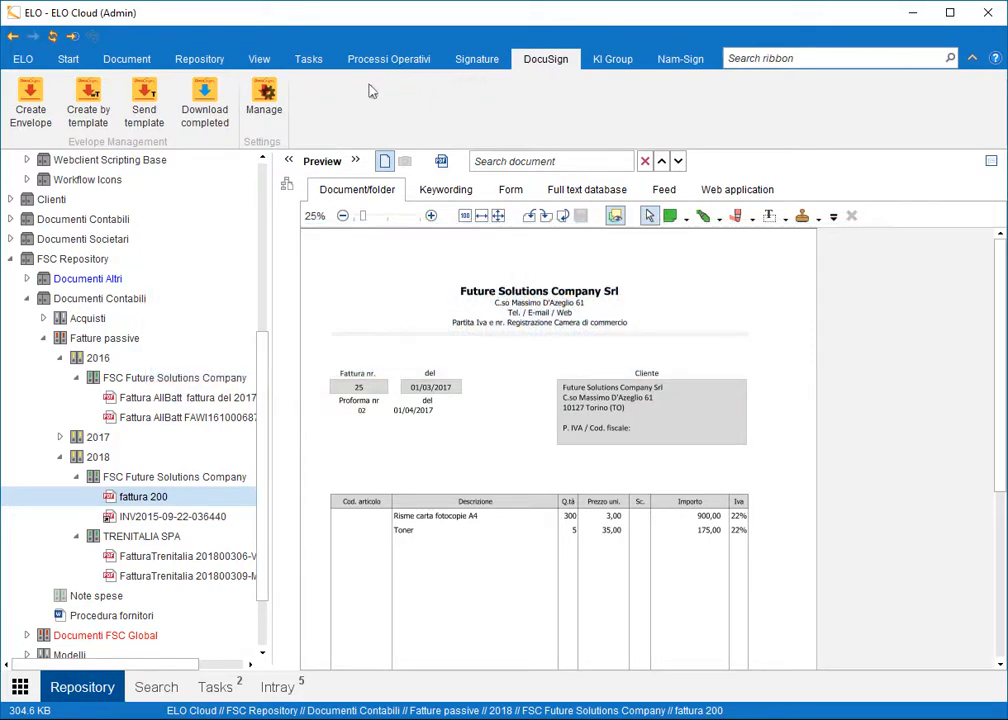
Check the signature service configuration settings and return to ELO without changes.
{"action": "left_click", "coordinate": [265, 100]}
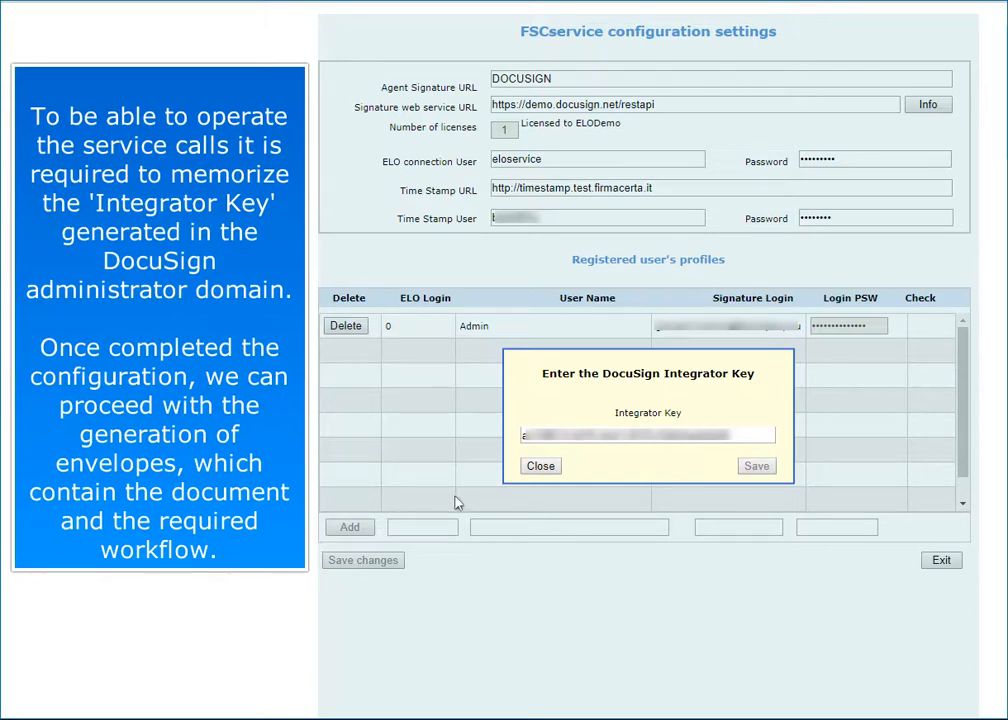
{"action": "left_click", "coordinate": [541, 467]}
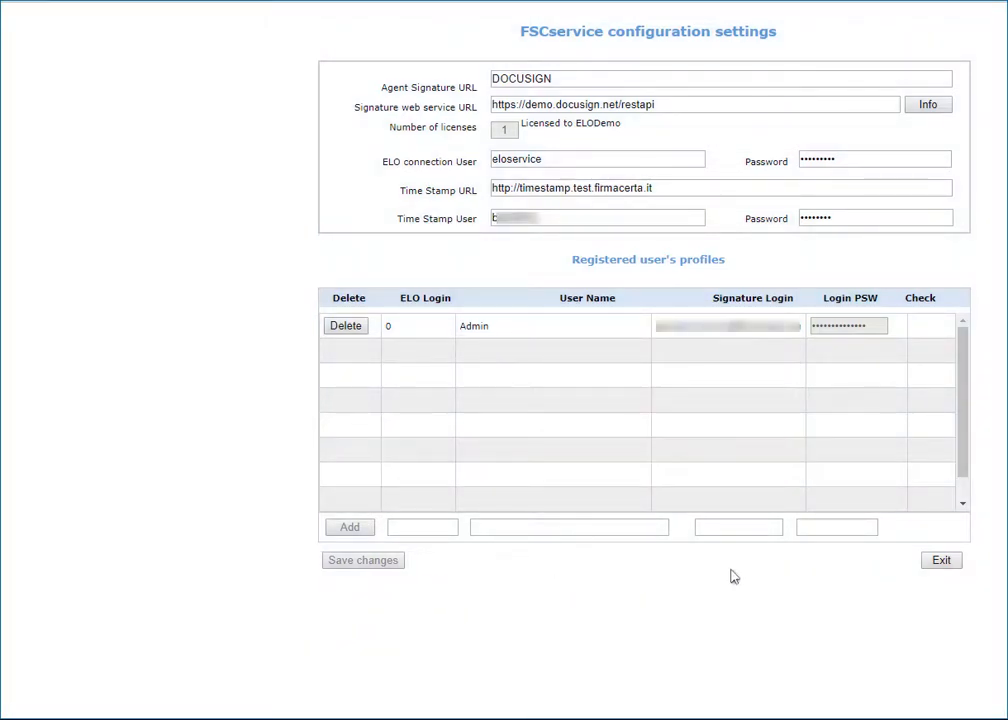
{"action": "left_click", "coordinate": [943, 561]}
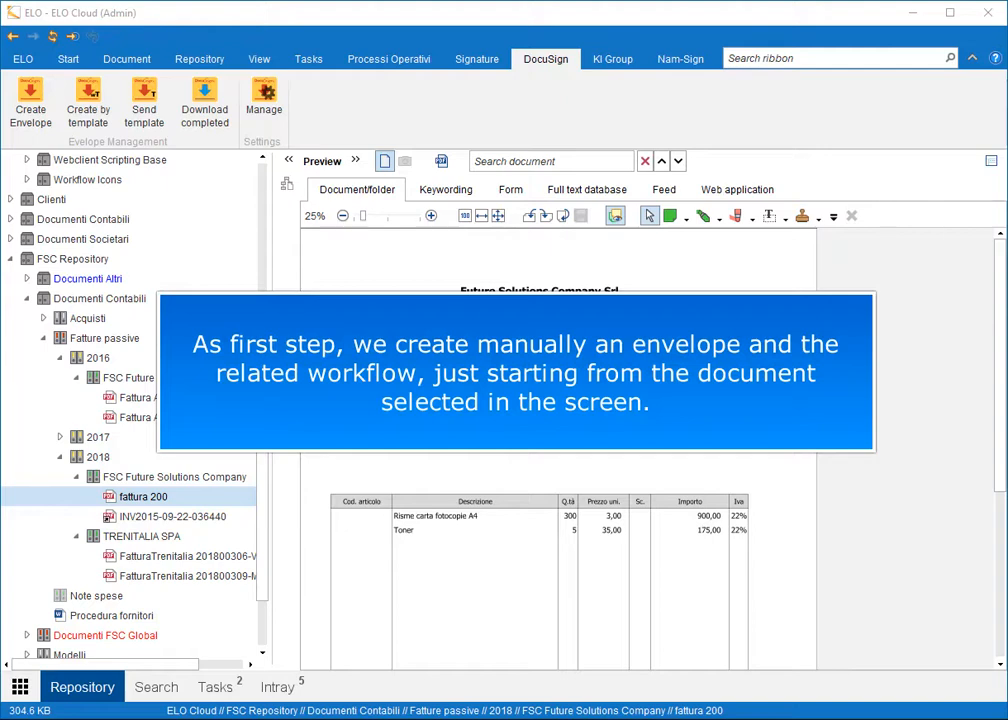
Create a DocuSign envelope from fattura 200, logging in with the signature service password.
{"action": "left_click", "coordinate": [32, 100]}
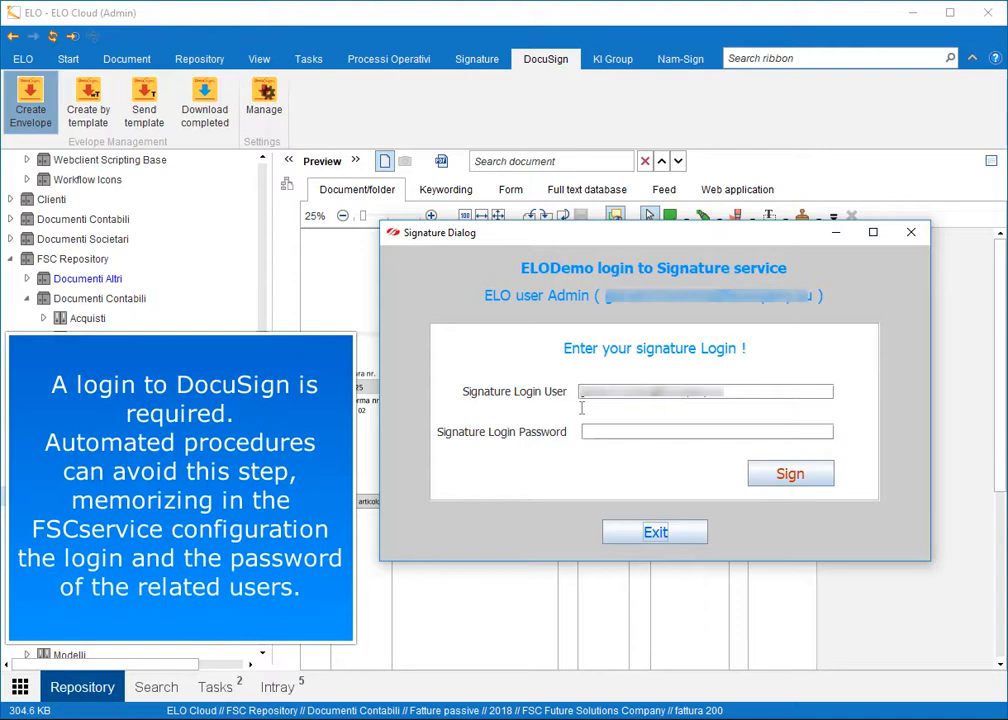
{"action": "left_click", "coordinate": [668, 437]}
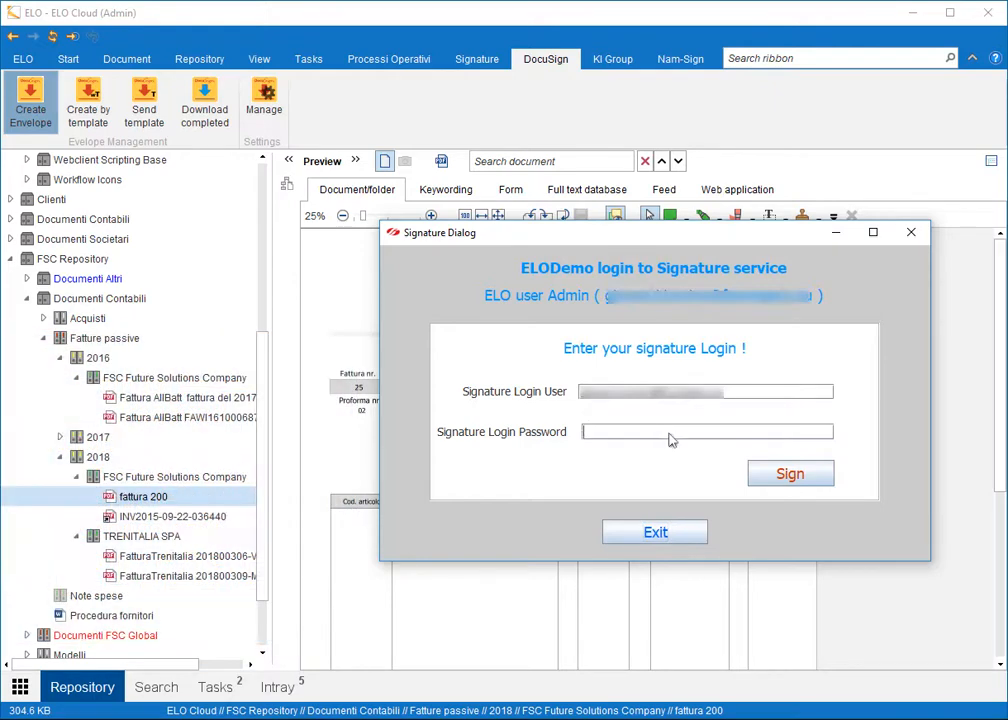
{"action": "type", "text": "**************"}
{"action": "left_click", "coordinate": [789, 474]}
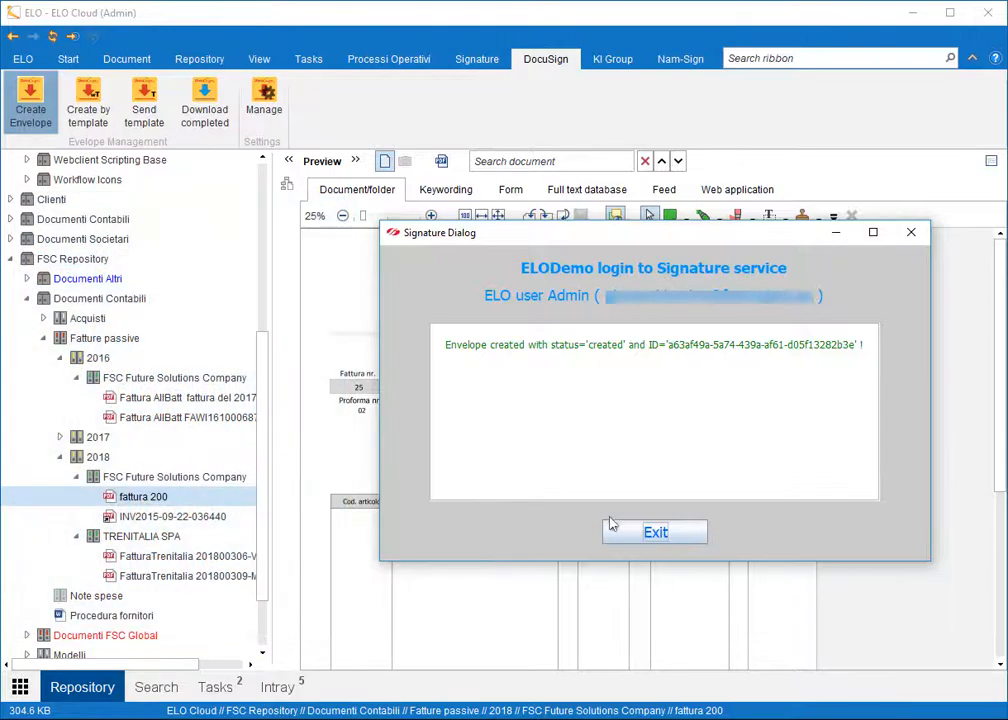
{"action": "left_click", "coordinate": [637, 532]}
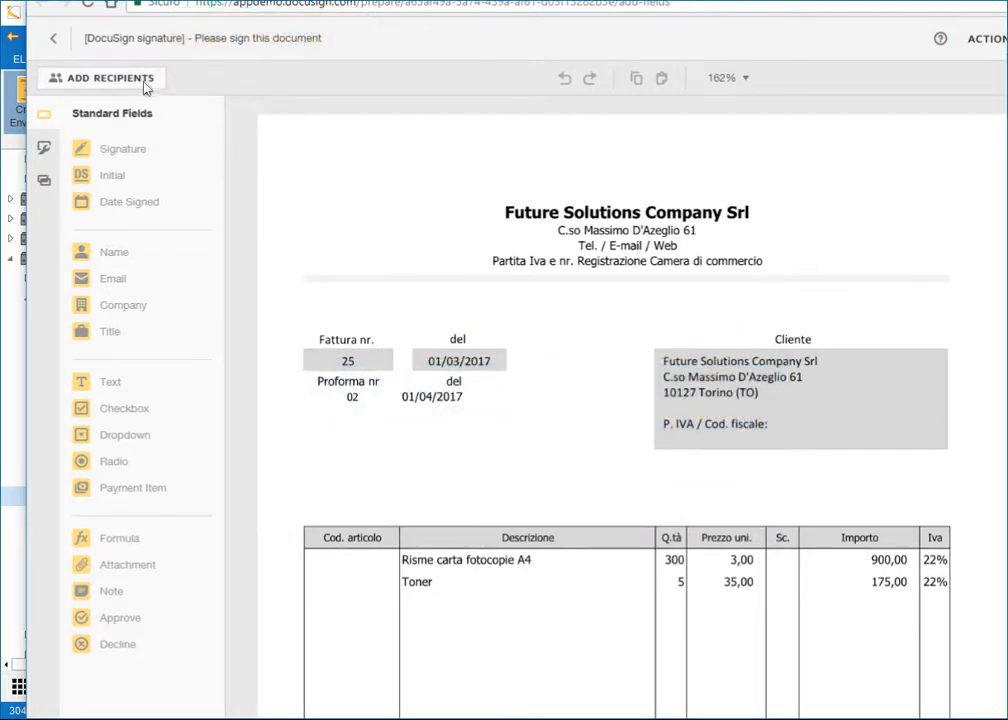
Add the first two signing recipients and turn on Set signing order.
{"action": "left_click", "coordinate": [112, 76]}
{"action": "left_click", "coordinate": [340, 256]}
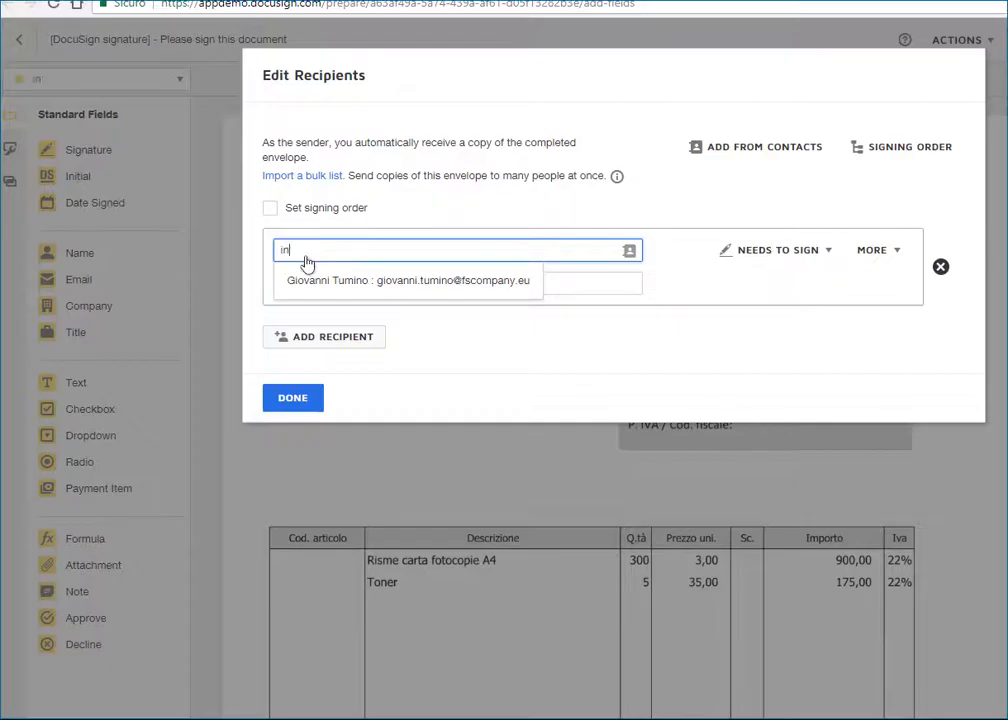
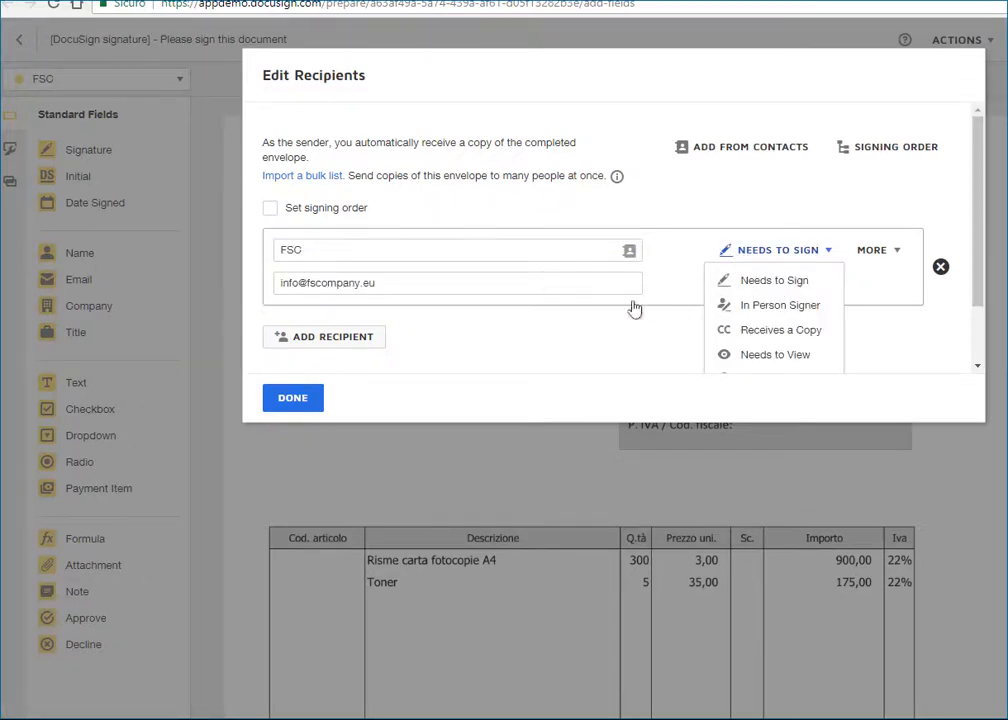
{"action": "left_click", "coordinate": [378, 342]}
{"action": "type", "text": "gtu"}
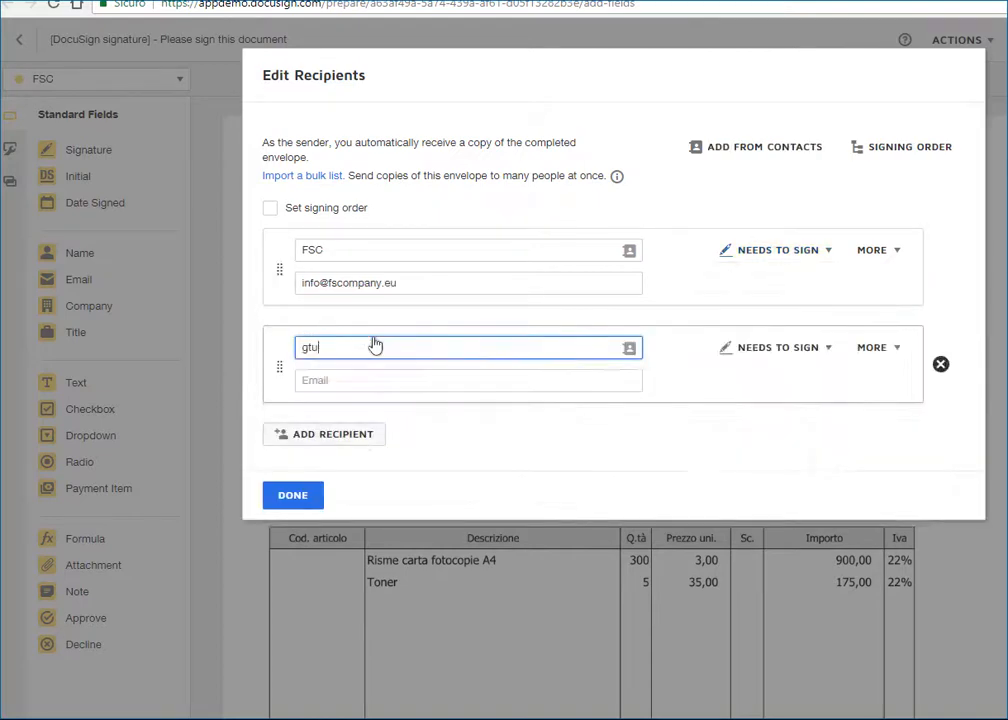
{"action": "type", "text": "mln"}
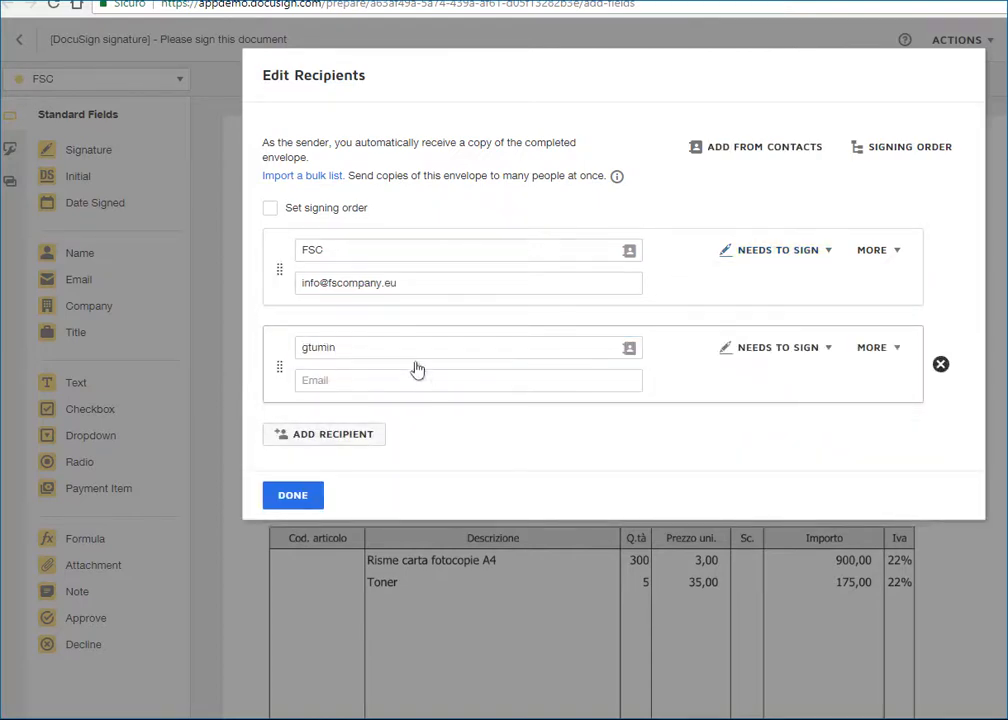
{"action": "left_click", "coordinate": [270, 208]}
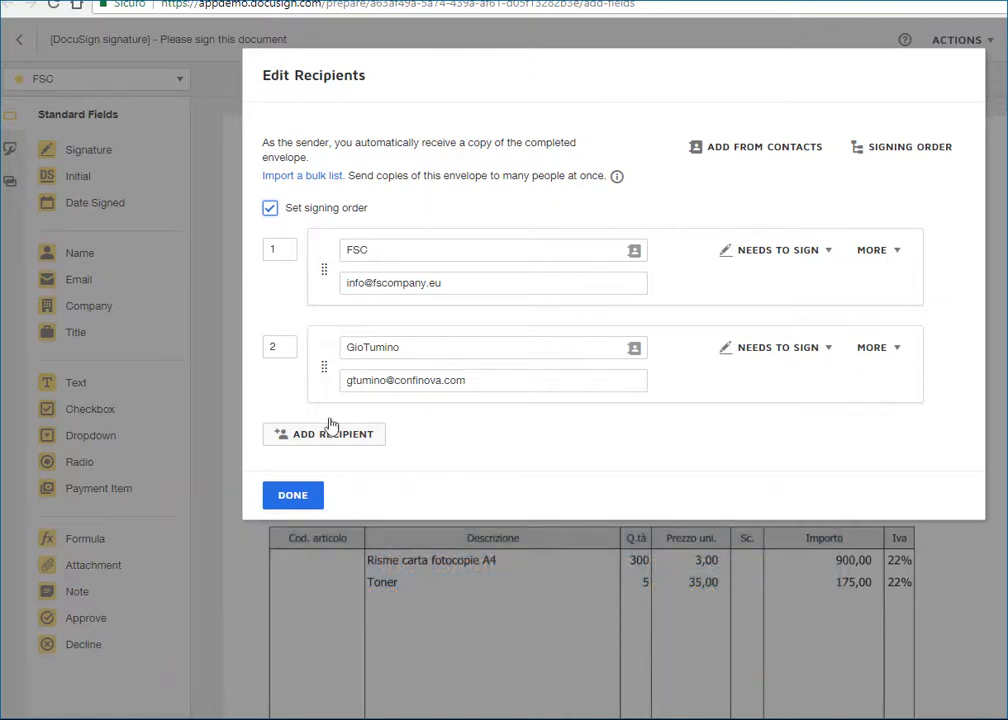
Add a third recipient from a saved contact with the Needs to View role.
{"action": "left_click", "coordinate": [335, 435]}
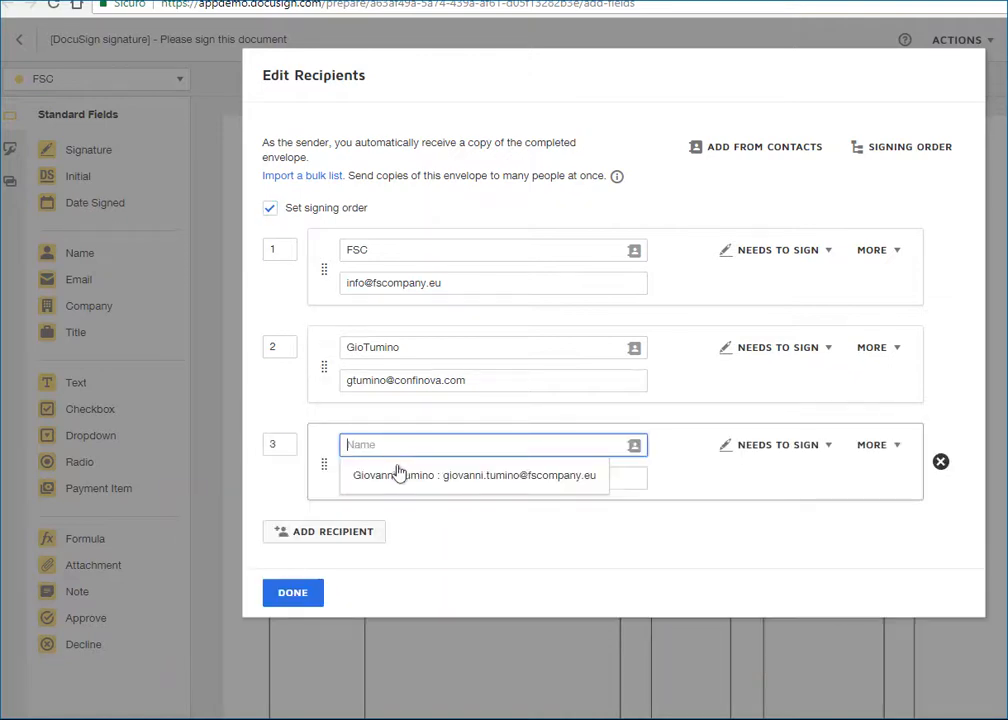
{"action": "left_click", "coordinate": [398, 475]}
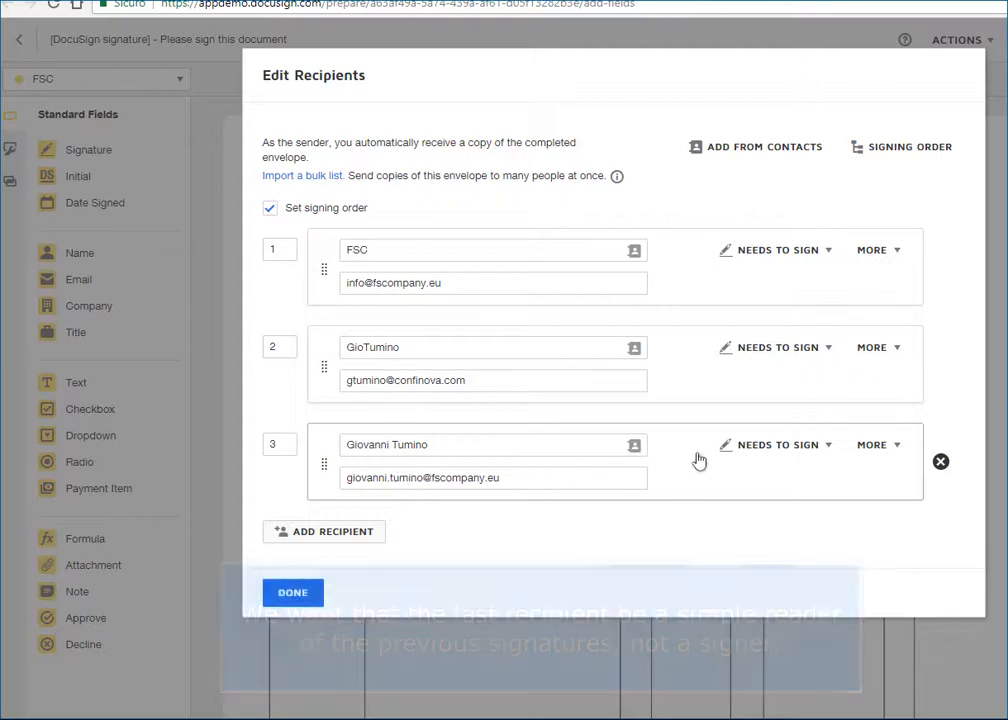
{"action": "left_click", "coordinate": [816, 452]}
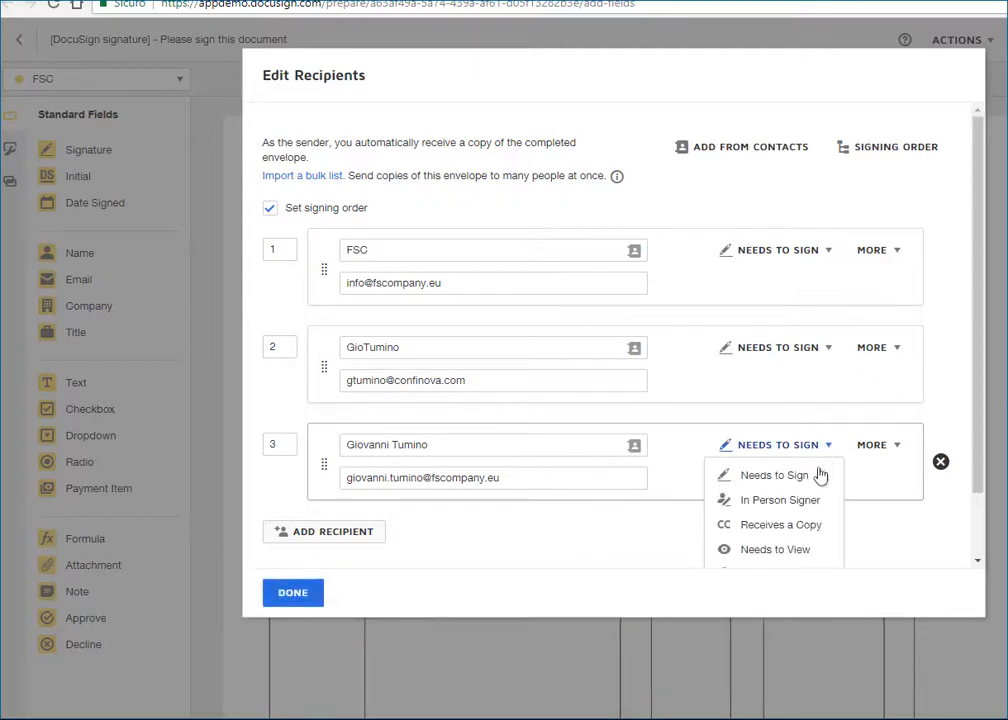
{"action": "left_click", "coordinate": [793, 549]}
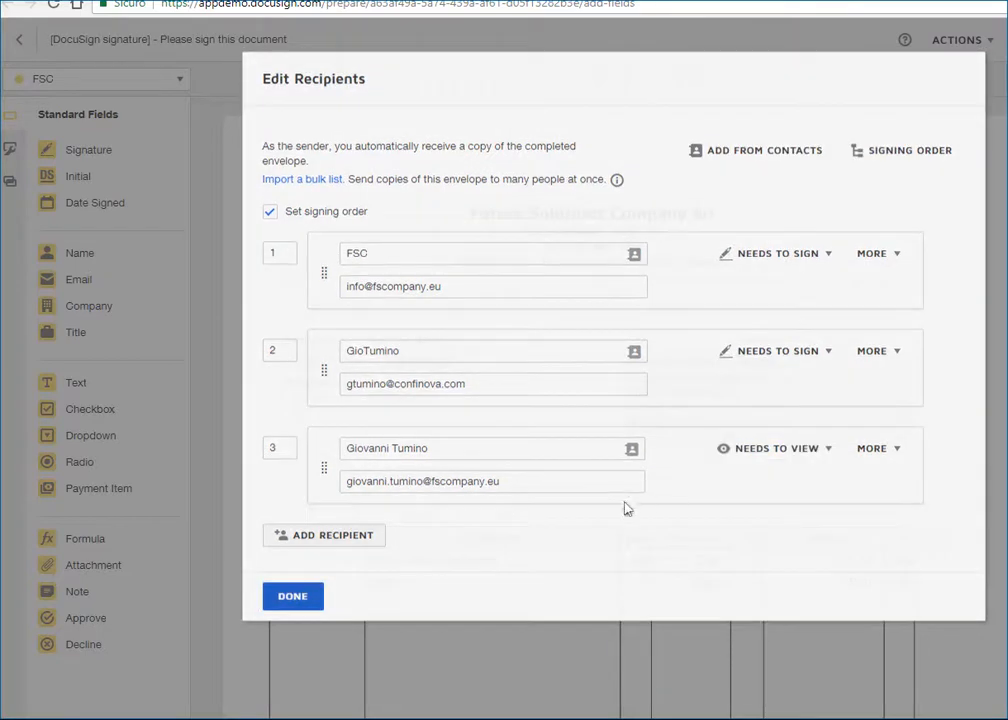
{"action": "left_click", "coordinate": [318, 592]}
{"action": "left_click", "coordinate": [164, 80]}
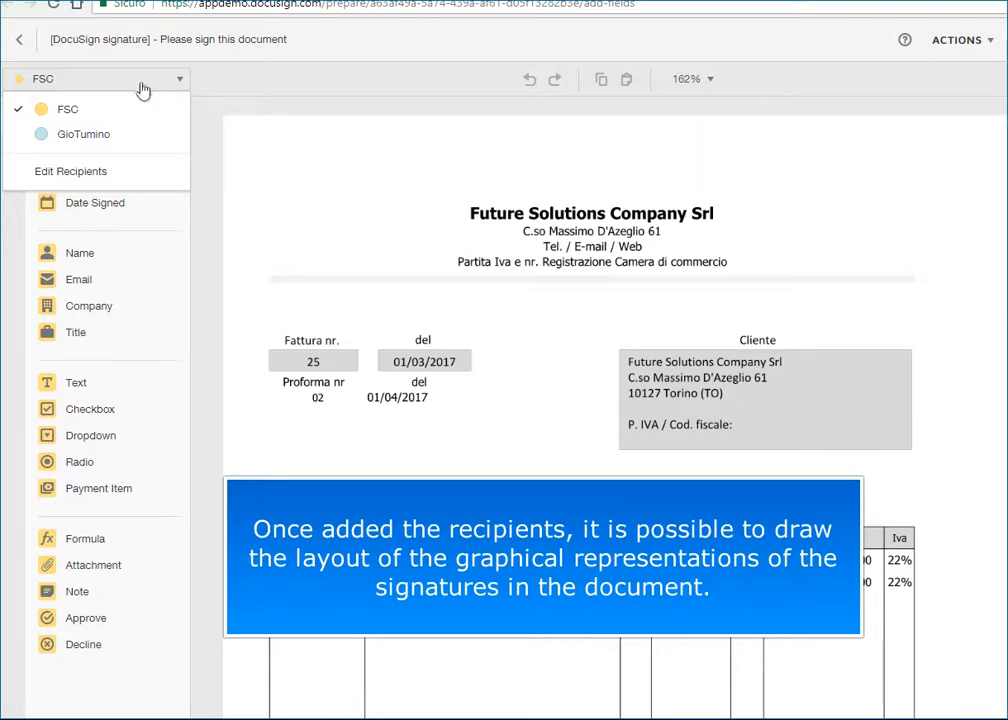
Place FSC's Date Signed field beside its signature field.
{"action": "left_click", "coordinate": [70, 110]}
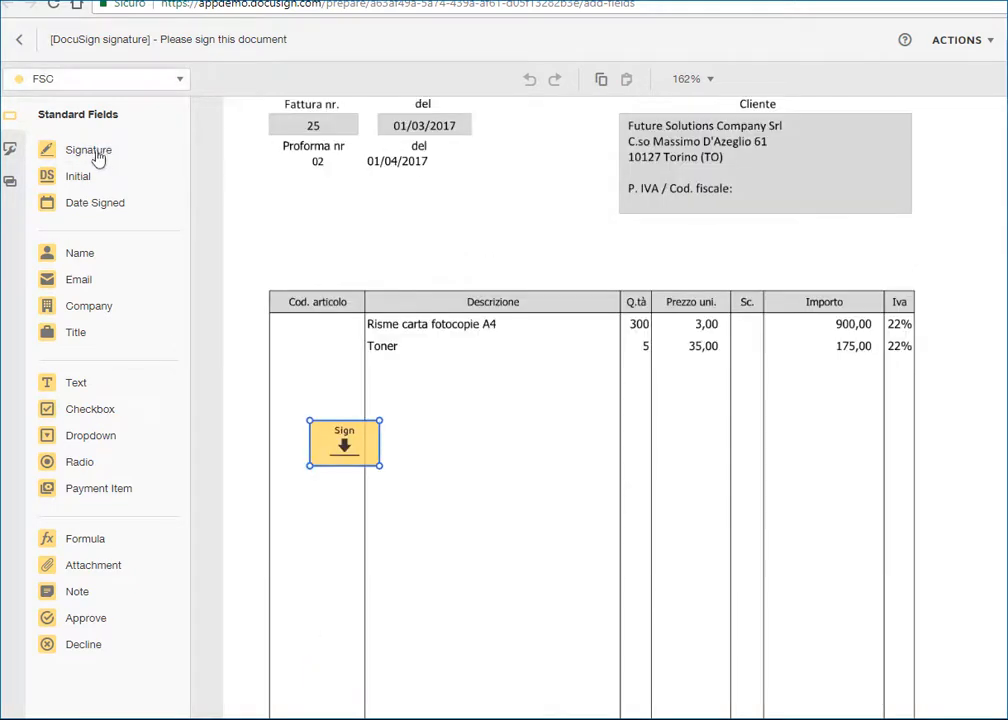
{"action": "left_click_drag", "start_coordinate": [90, 203], "coordinate": [396, 438]}
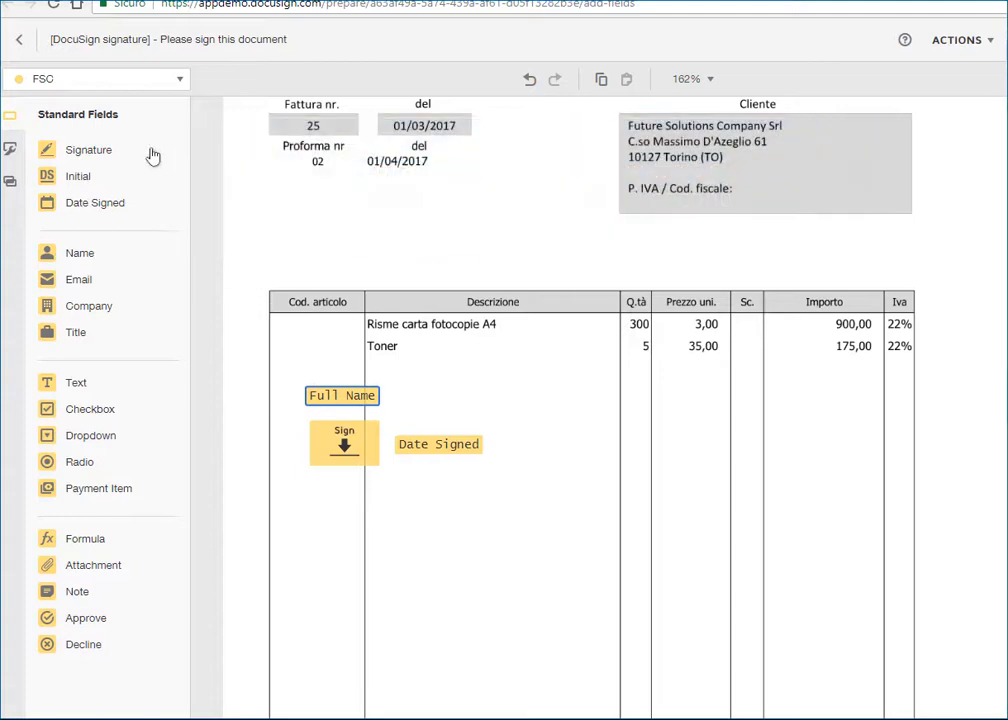
{"action": "left_click", "coordinate": [179, 80]}
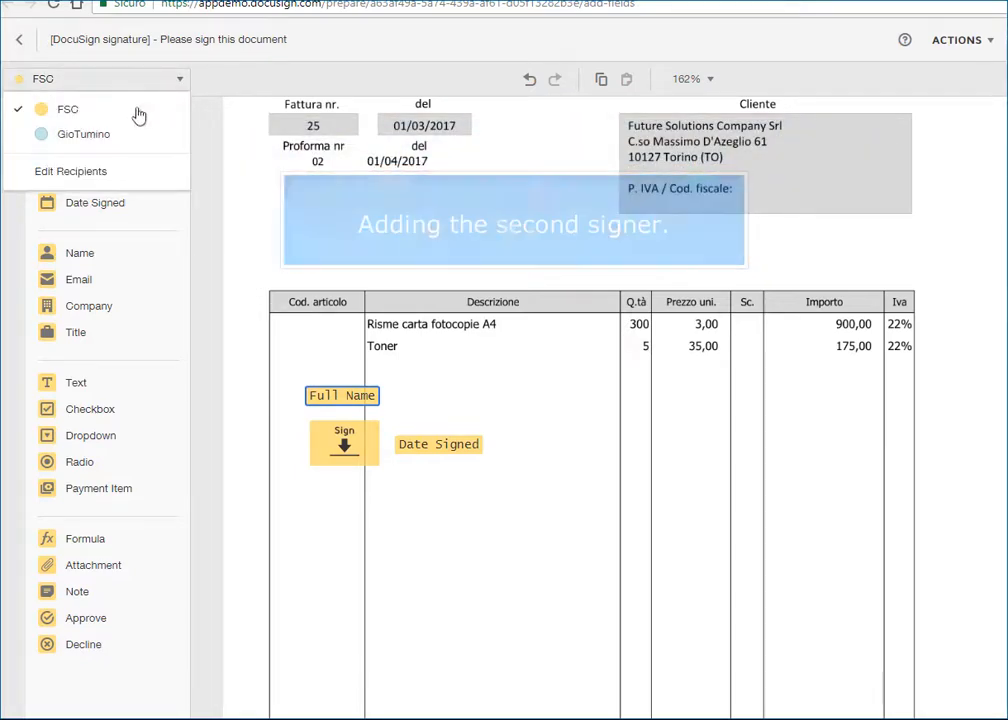
{"action": "left_click", "coordinate": [84, 140]}
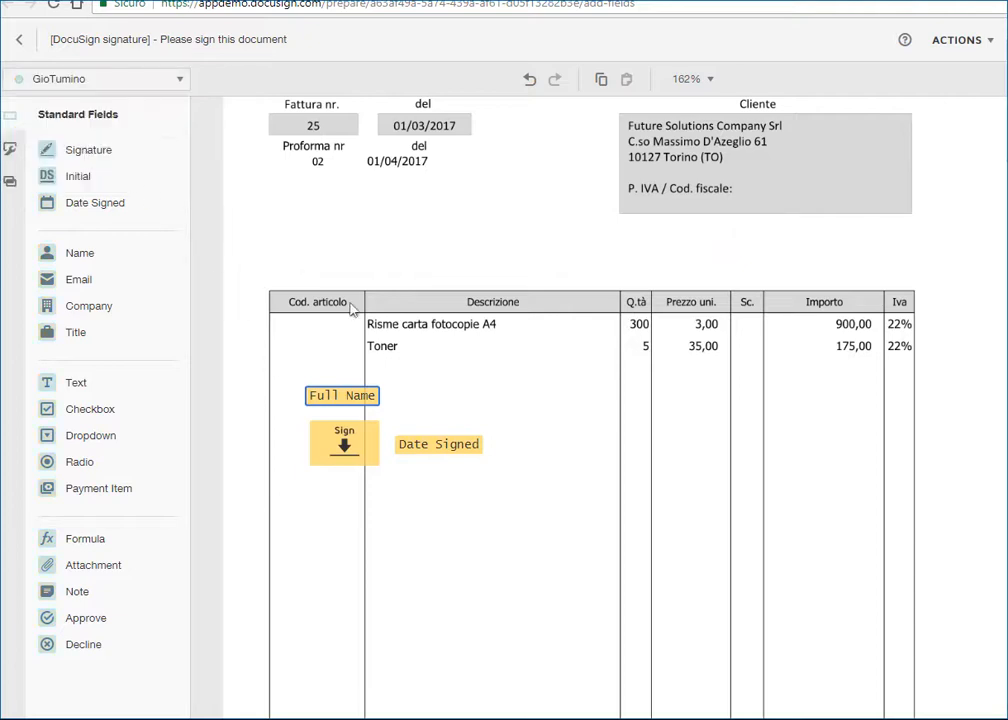
Add the second signer's signature and full name fields, then send the envelope.
{"action": "left_click", "coordinate": [815, 560]}
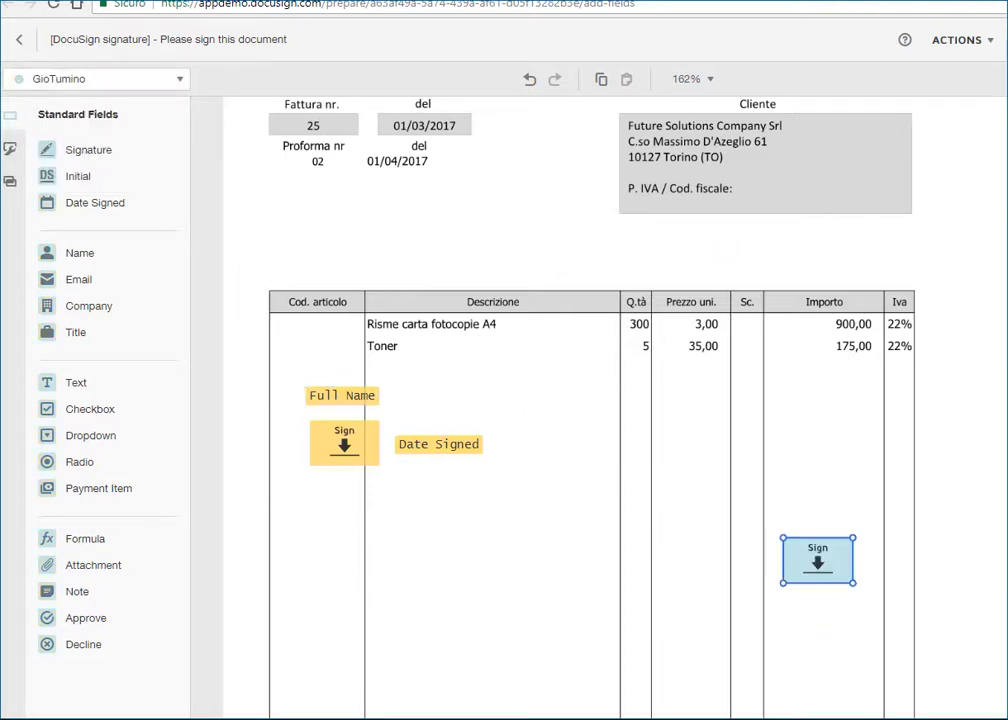
{"action": "left_click_drag", "start_coordinate": [815, 560], "coordinate": [827, 439]}
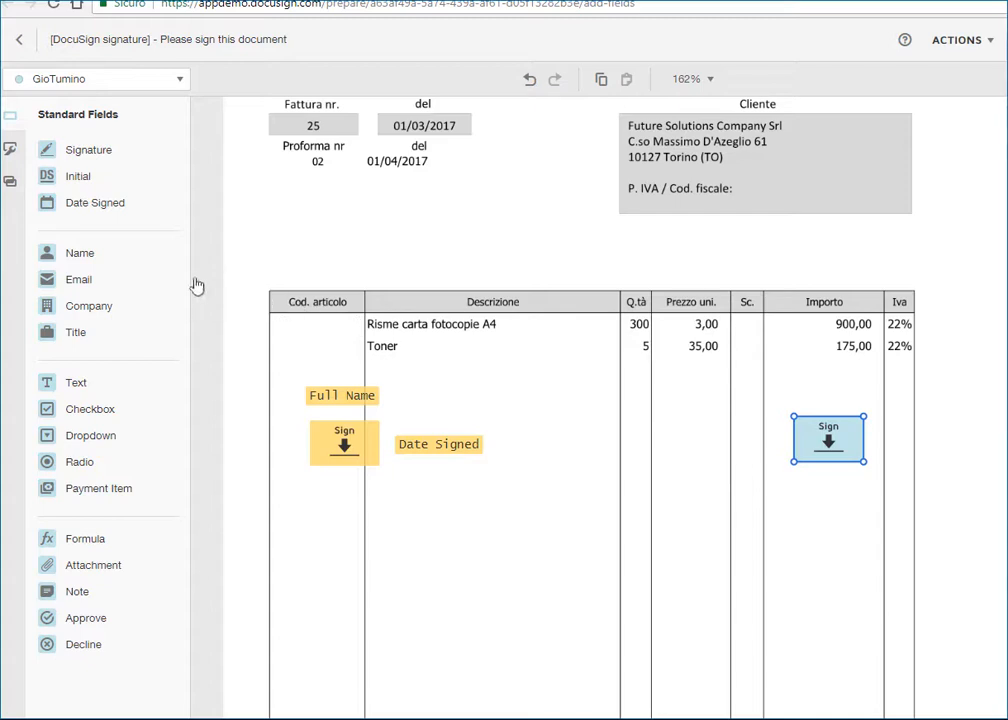
{"action": "left_click", "coordinate": [55, 250]}
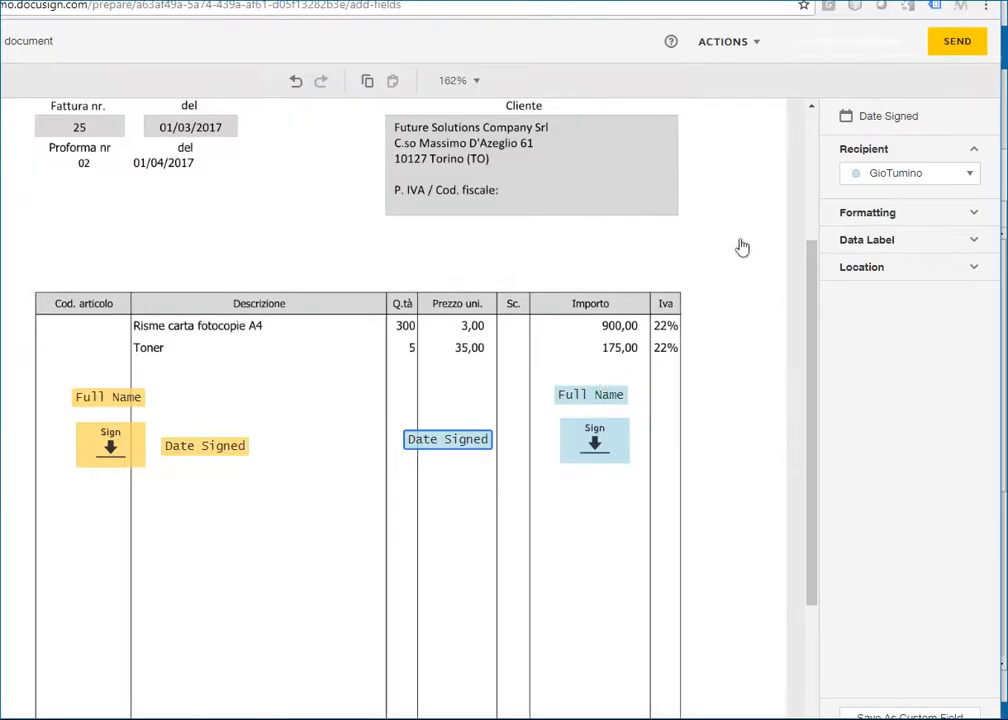
{"action": "left_click", "coordinate": [952, 43]}
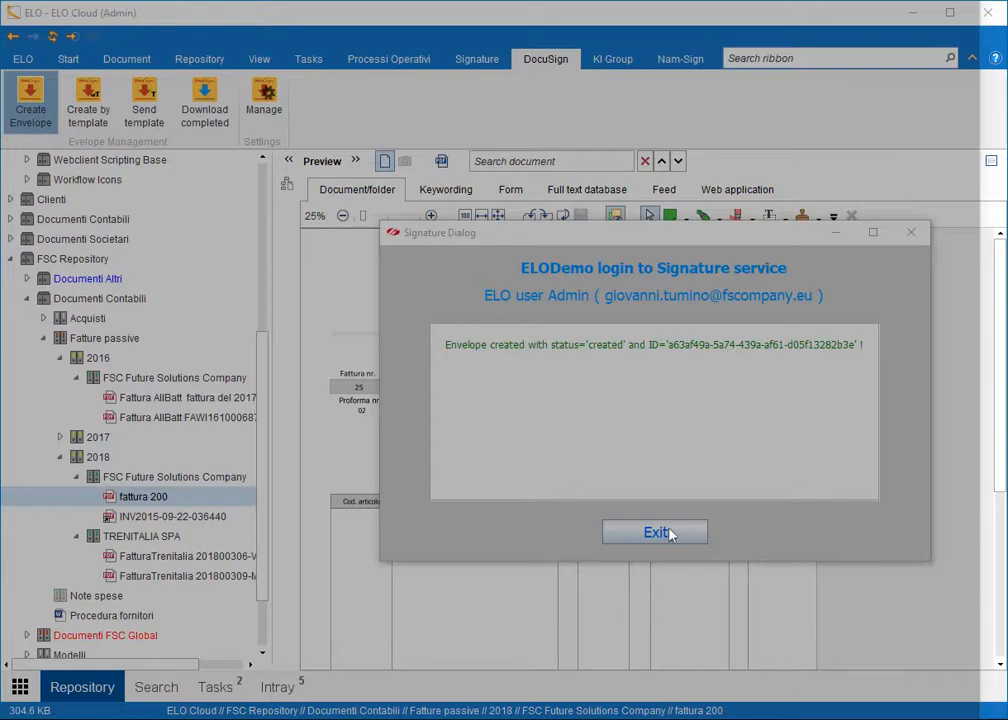
{"action": "left_click", "coordinate": [666, 535]}
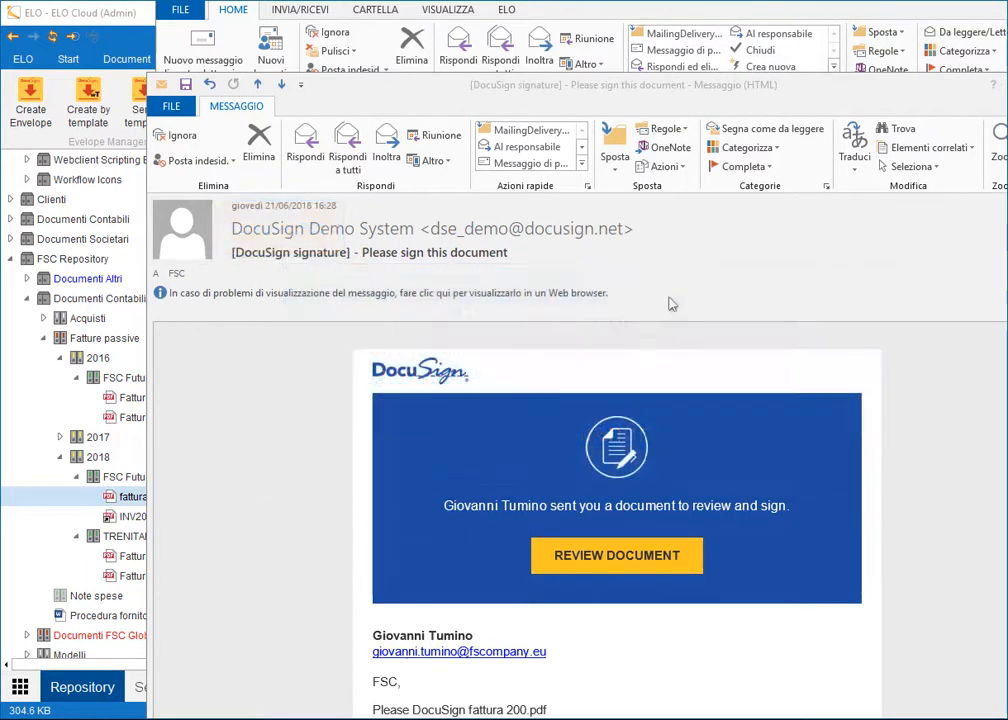
Open the fattura 200 signing page from the DocuSign email's Review Document link.
{"action": "left_click", "coordinate": [616, 555]}
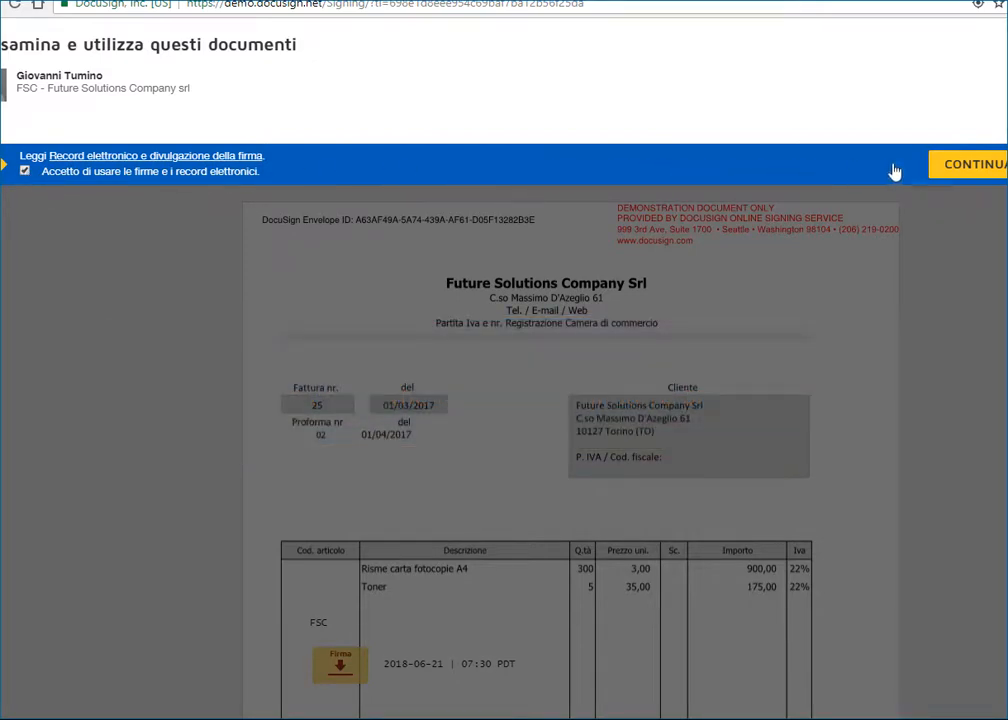
Accept the electronic-records terms and sign the Firma field with FSC's adopted signature.
{"action": "left_click", "coordinate": [968, 166]}
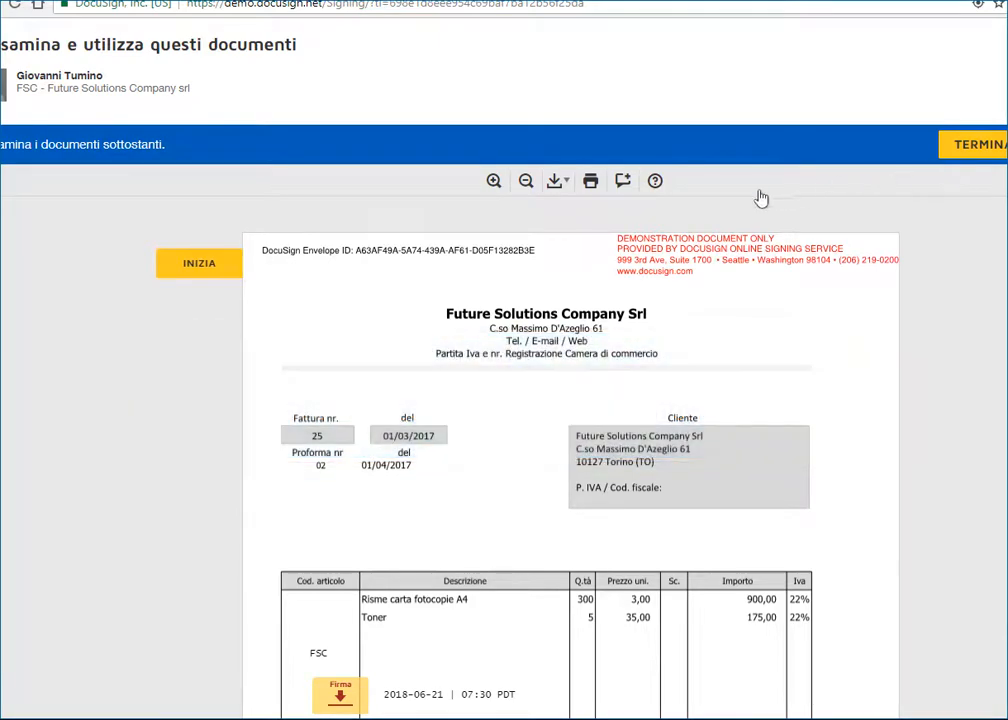
{"action": "left_click", "coordinate": [233, 265]}
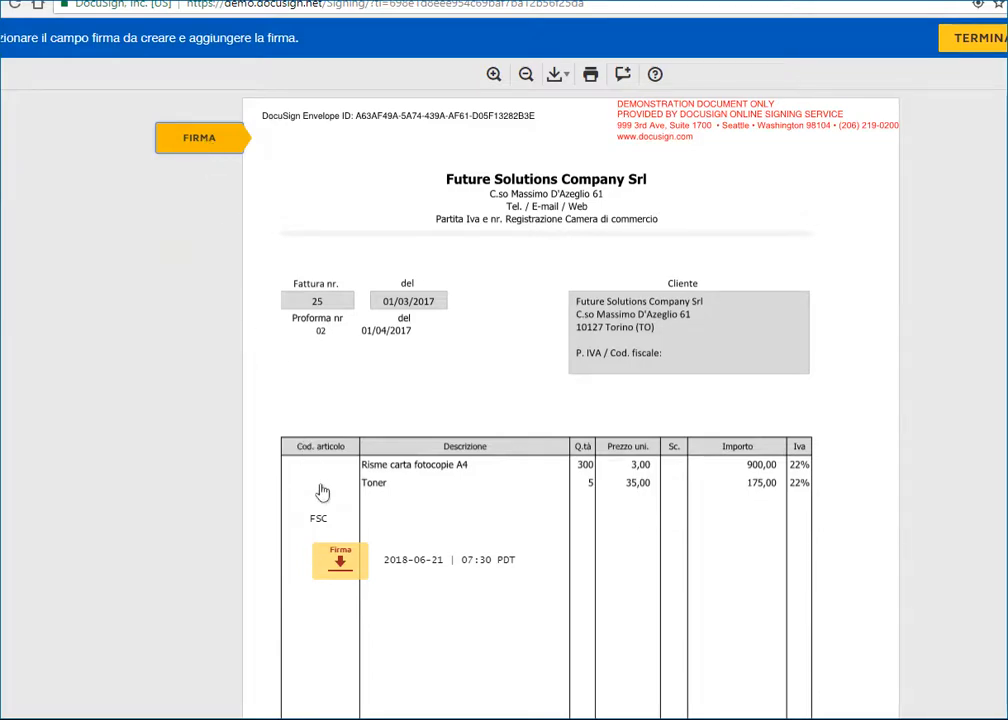
{"action": "left_click", "coordinate": [337, 560]}
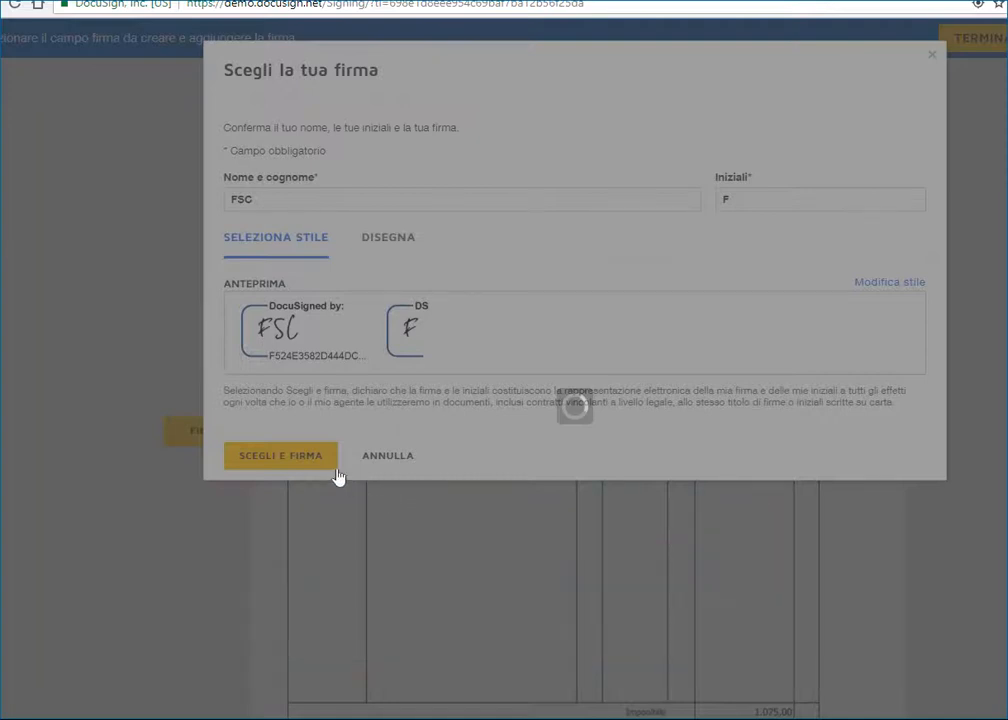
{"action": "left_click", "coordinate": [300, 461]}
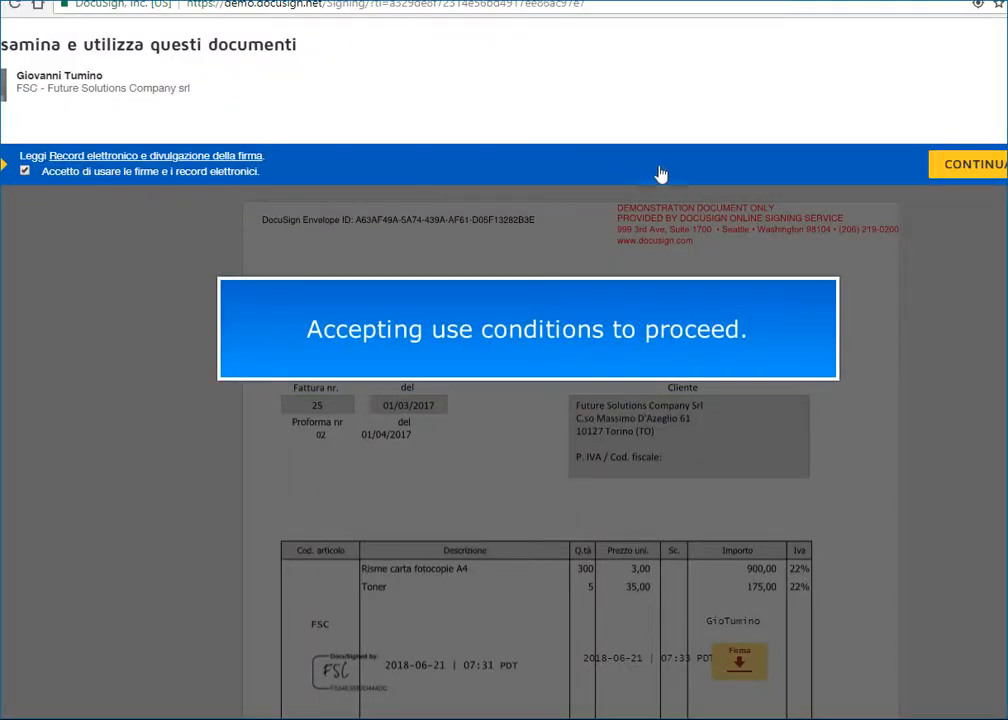
As the second signer, accept the terms and go to the Firma field beside their name.
{"action": "left_click", "coordinate": [947, 168]}
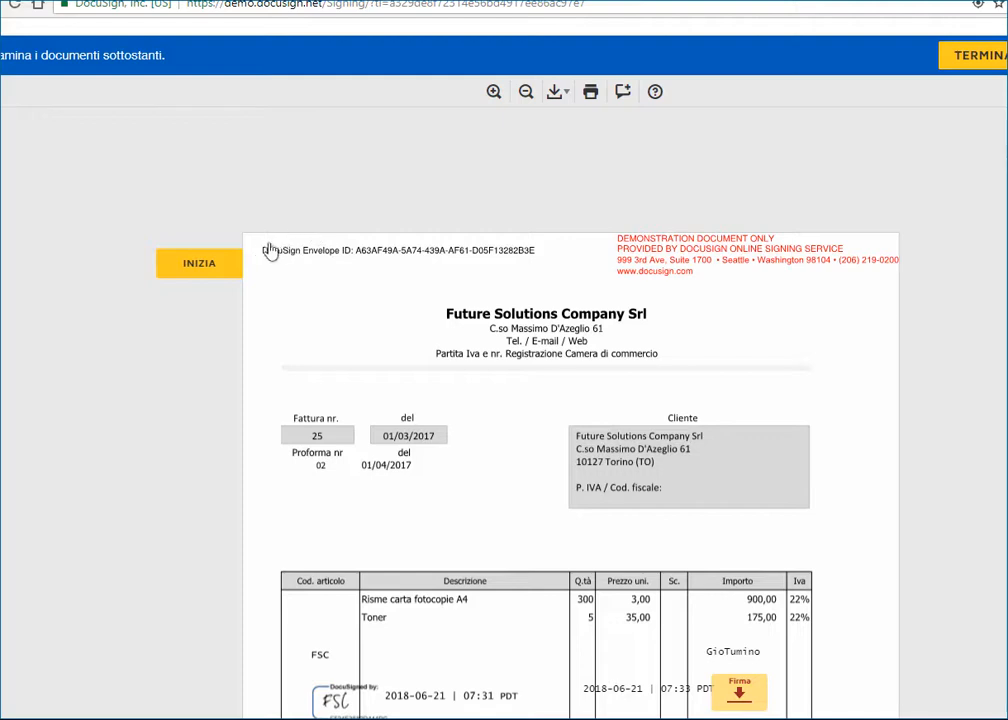
{"action": "left_click", "coordinate": [215, 266]}
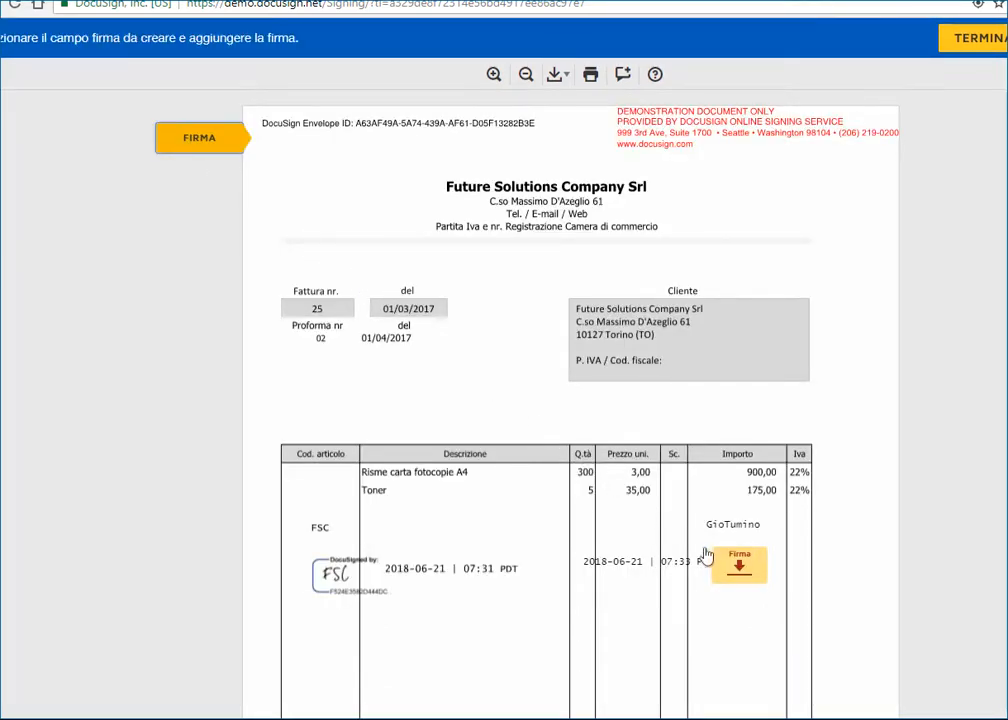
{"action": "left_click", "coordinate": [738, 563]}
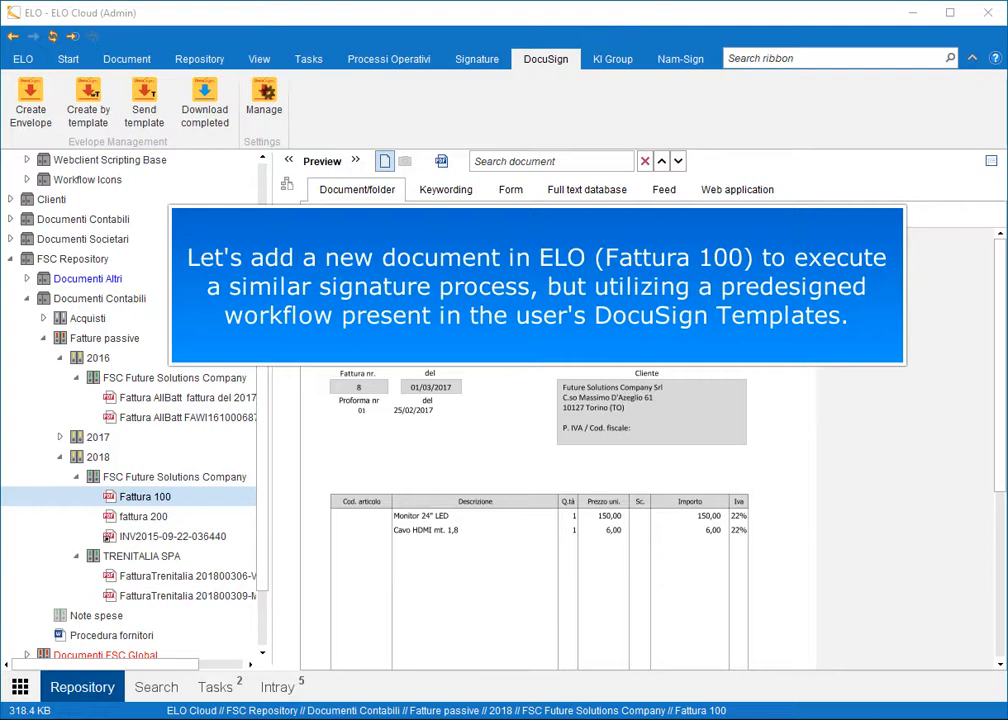
Create a Fattura 100 envelope from the Ordine di acquisto template after logging in to the signature service.
{"action": "left_click", "coordinate": [94, 95]}
{"action": "type", "text": "•••••••"}
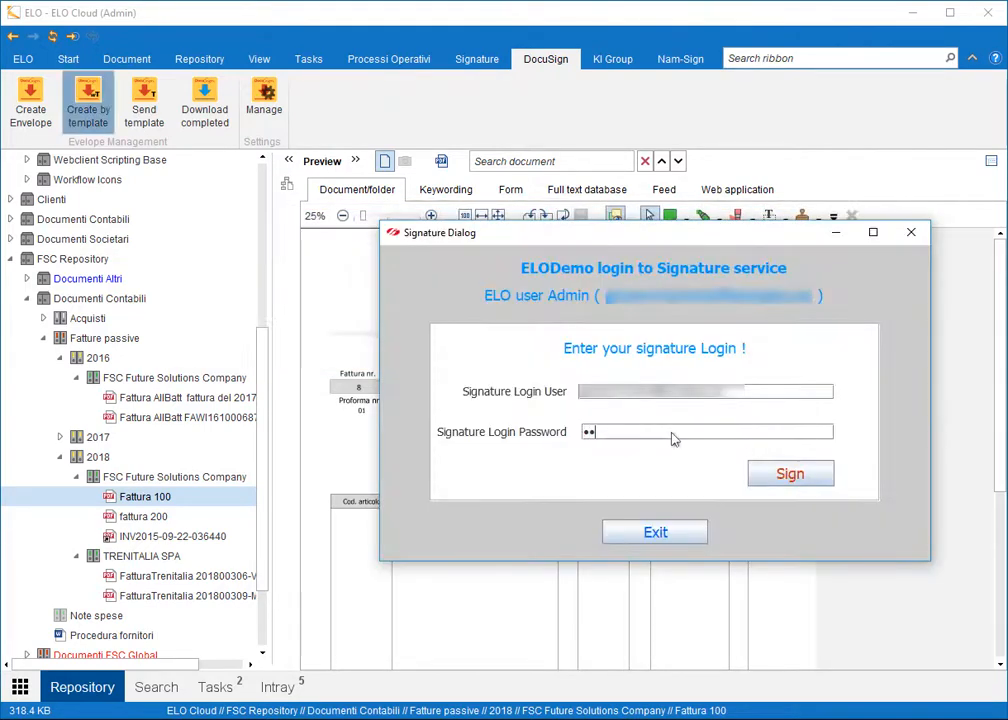
{"action": "type", "text": "••••"}
{"action": "left_click", "coordinate": [778, 474]}
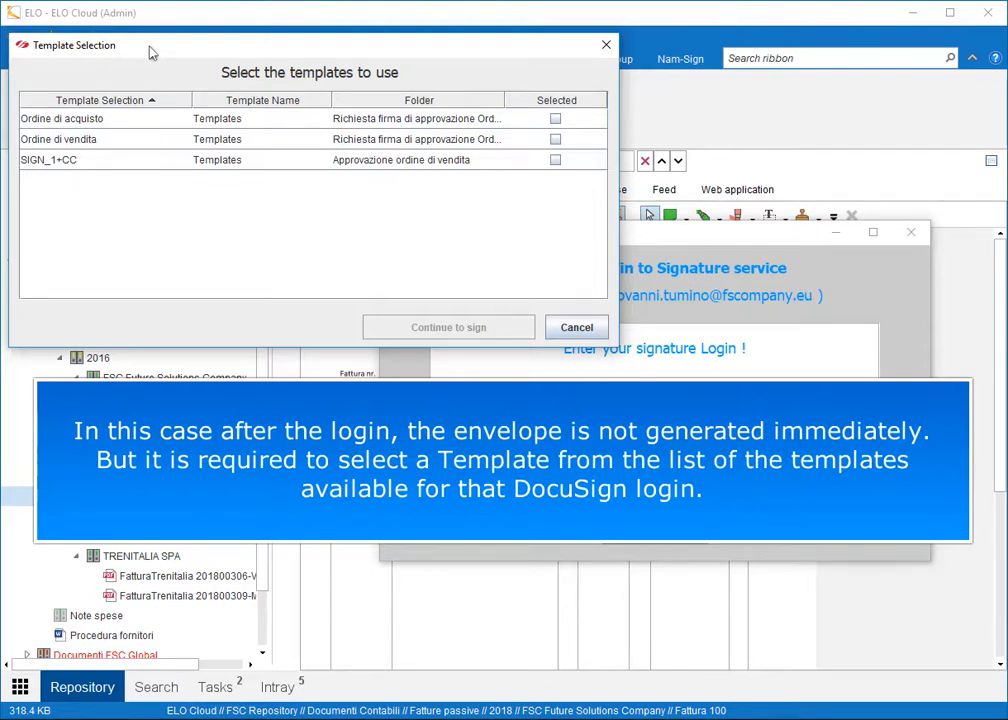
{"action": "left_click", "coordinate": [556, 120]}
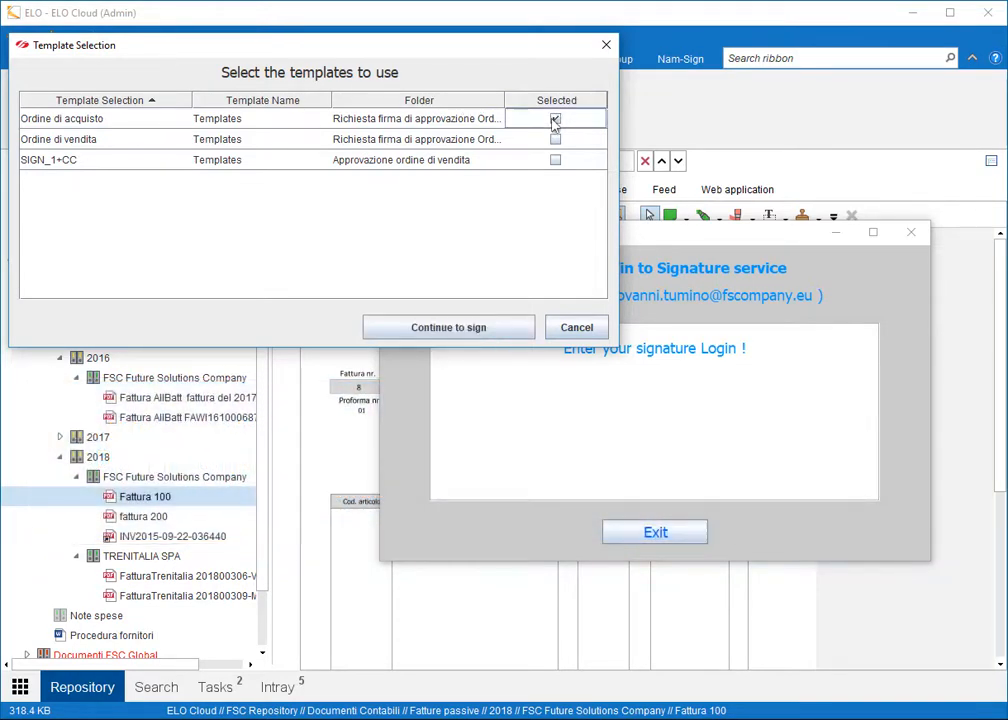
{"action": "left_click", "coordinate": [474, 326]}
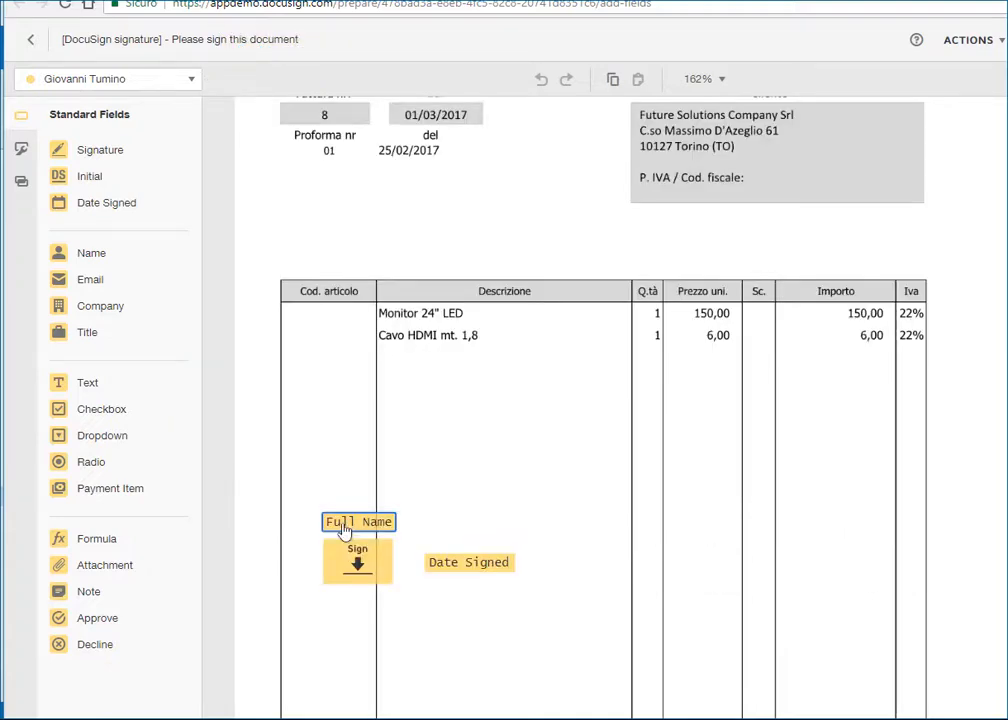
Place the supplier's signature field on the invoice for the Firma fornitore role.
{"action": "scroll", "coordinate": [373, 146], "scroll_direction": "down", "scroll_amount": 1}
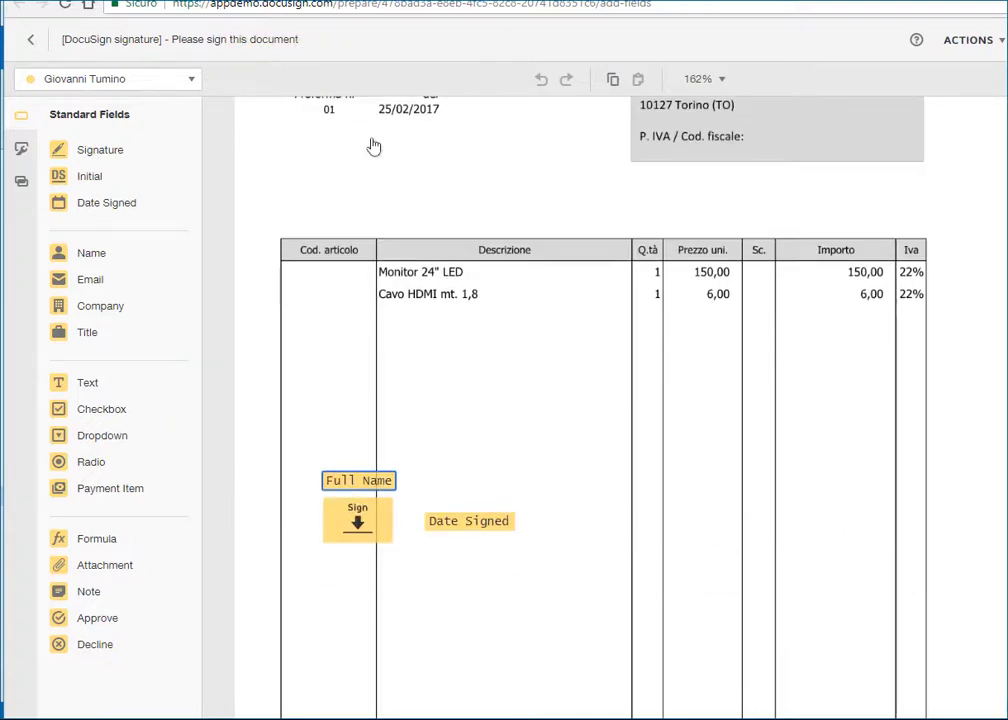
{"action": "left_click", "coordinate": [192, 80]}
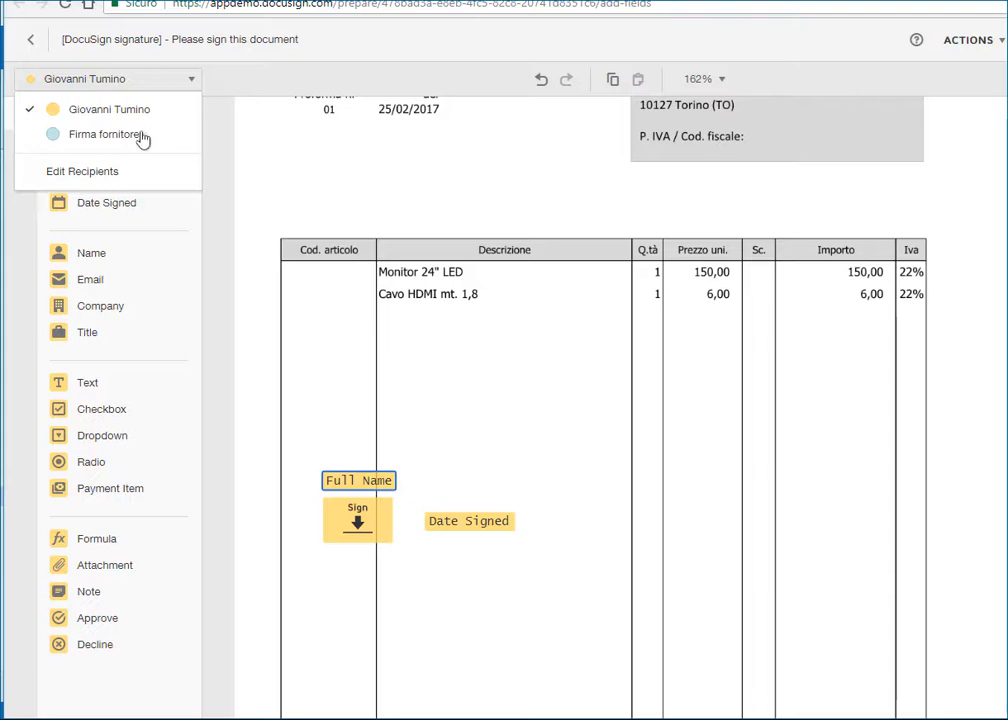
{"action": "left_click", "coordinate": [142, 136]}
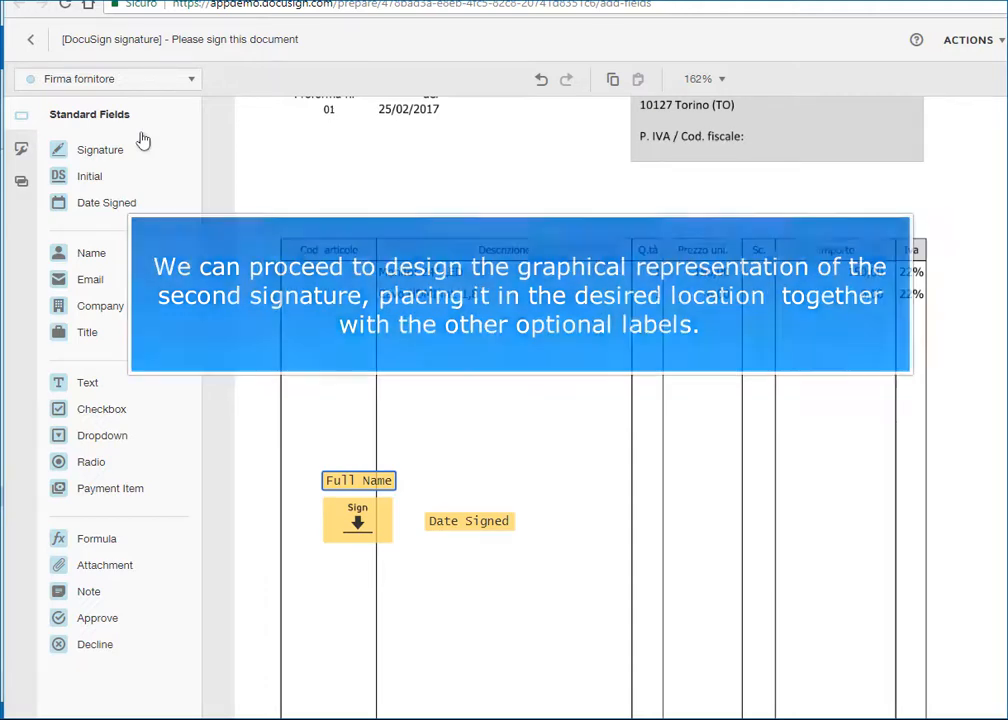
{"action": "left_click", "coordinate": [102, 151]}
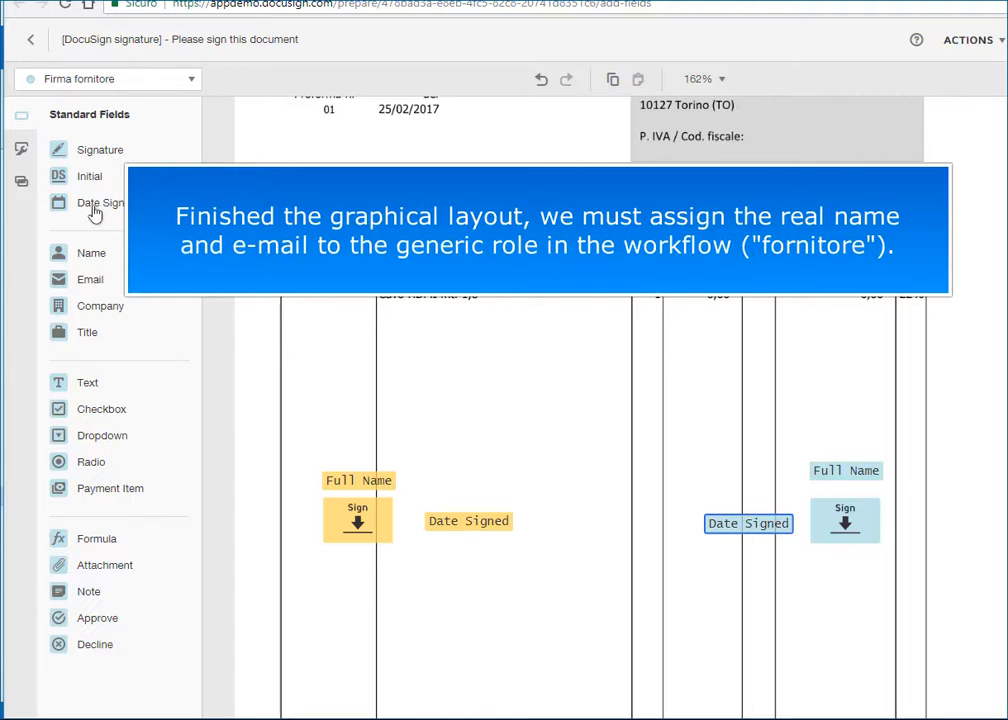
{"action": "left_click", "coordinate": [192, 79]}
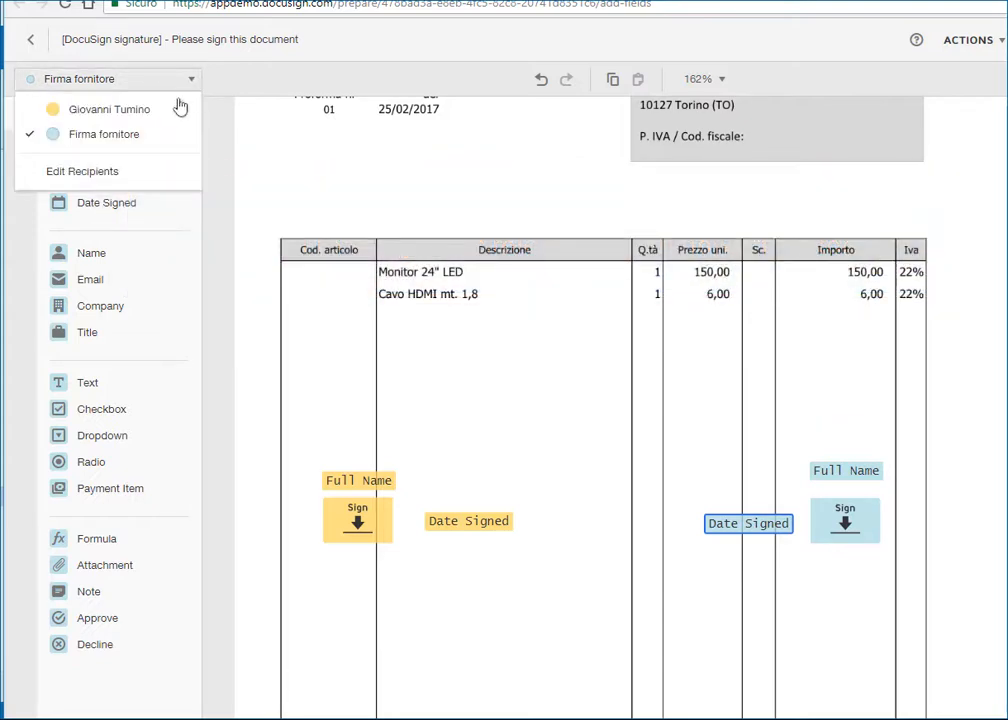
Assign FSC to the Firma fornitore role and send the Fattura 100 envelope.
{"action": "left_click", "coordinate": [115, 180]}
{"action": "type", "text": "fsc"}
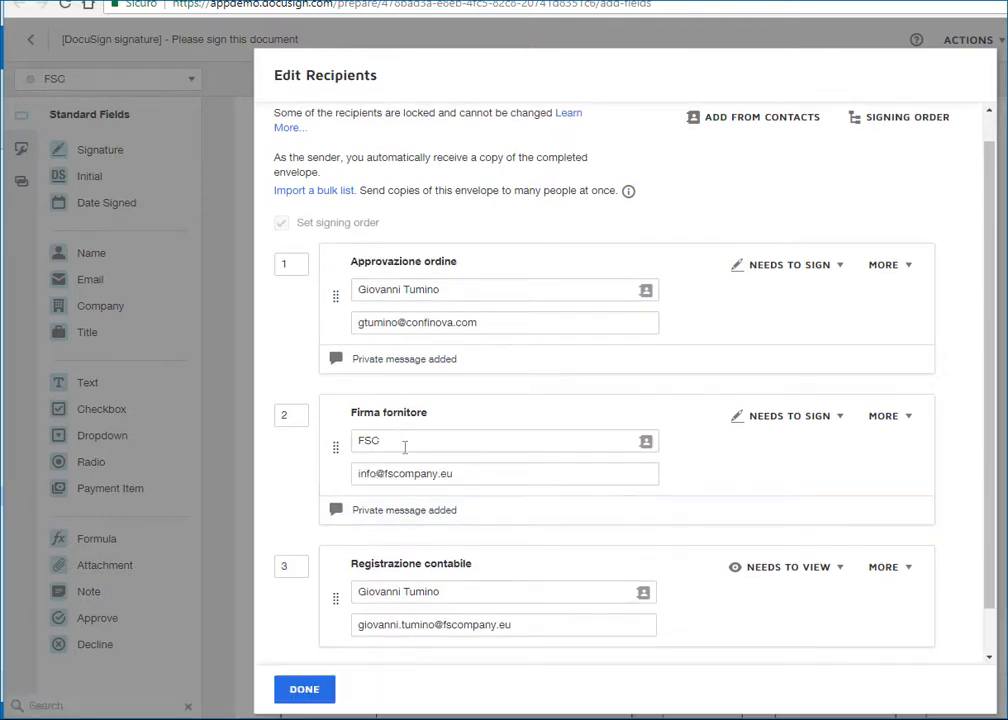
{"action": "left_click", "coordinate": [304, 690]}
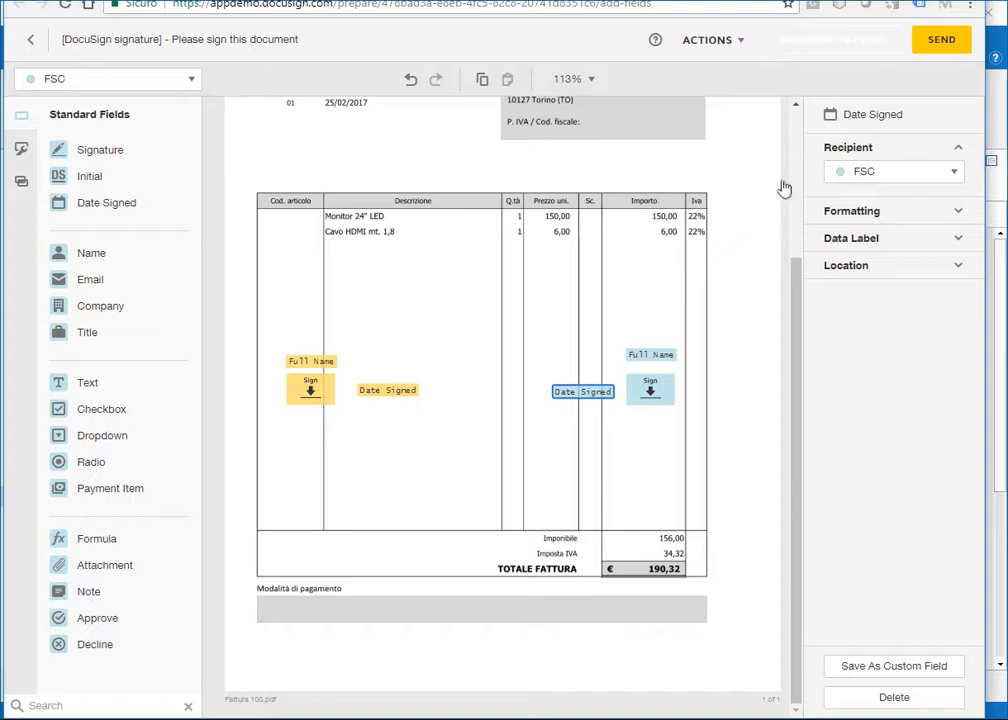
{"action": "left_click", "coordinate": [928, 50]}
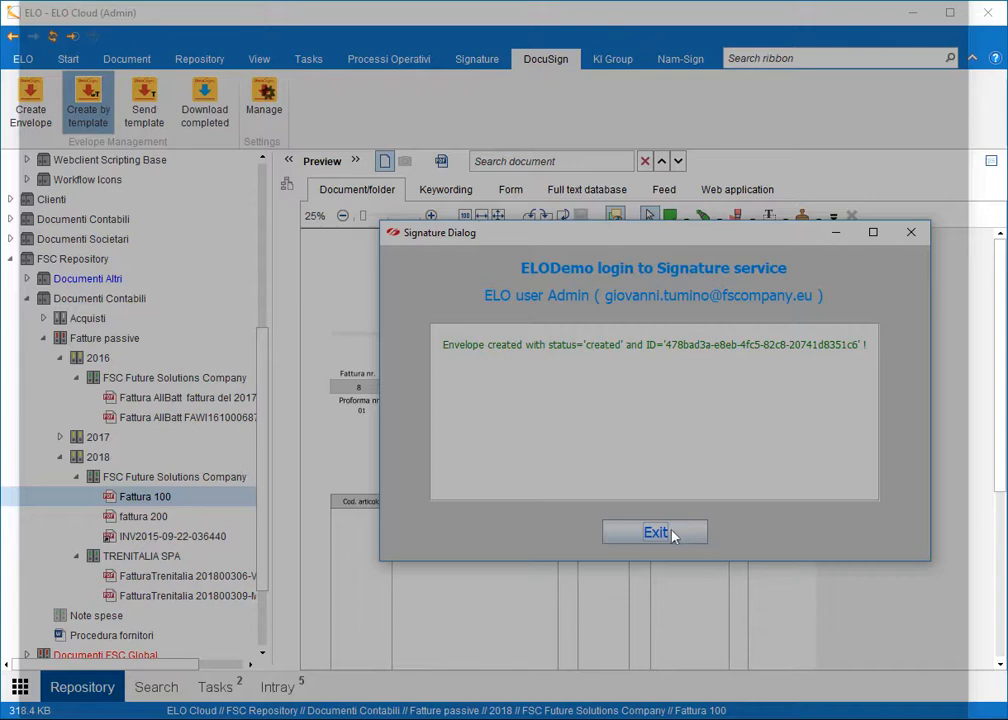
Close ELO's Fattura 100 envelope-created confirmation with Exit.
{"action": "left_click", "coordinate": [656, 533]}
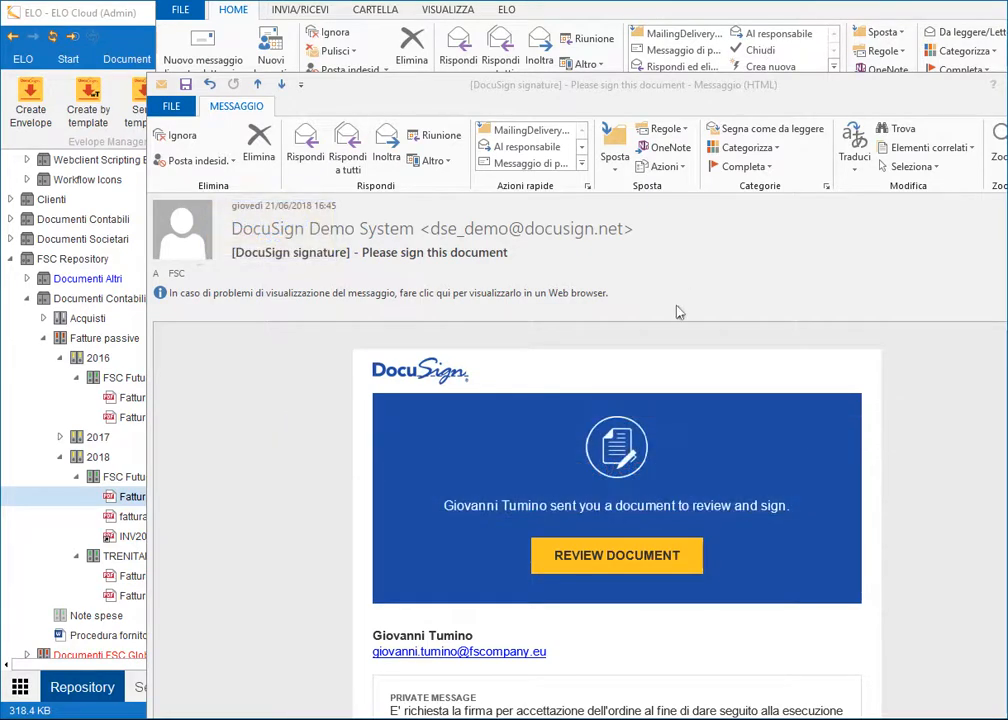
Accept the electronic-signature terms and sign Fattura 100 with the pre-styled adopted signature.
{"action": "left_click", "coordinate": [595, 549]}
{"action": "left_click", "coordinate": [75, 198]}
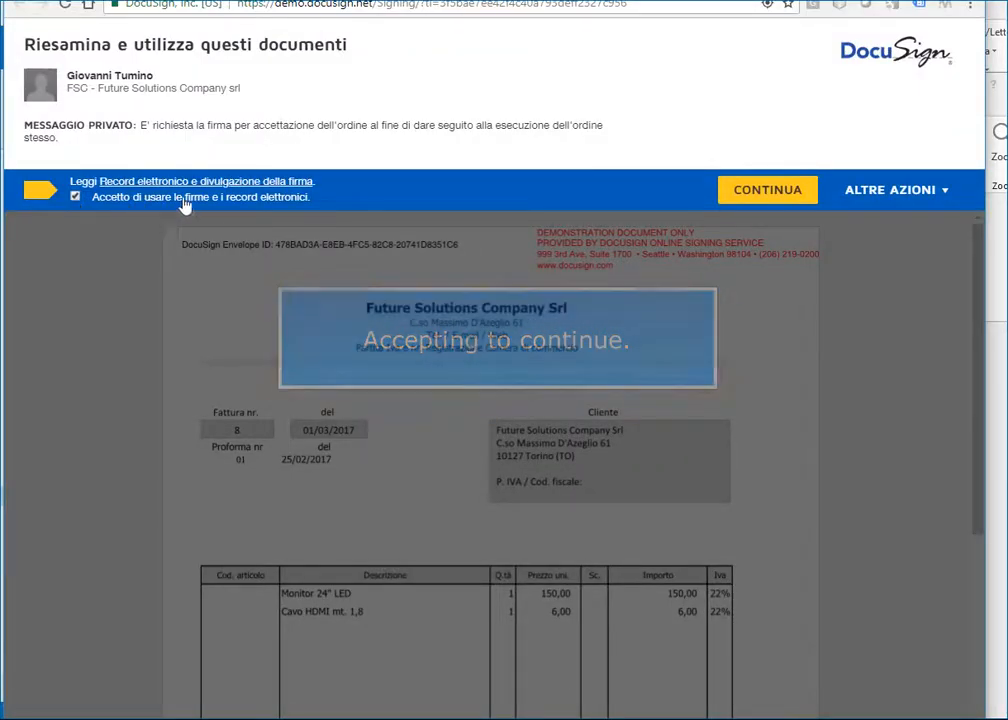
{"action": "left_click", "coordinate": [754, 196]}
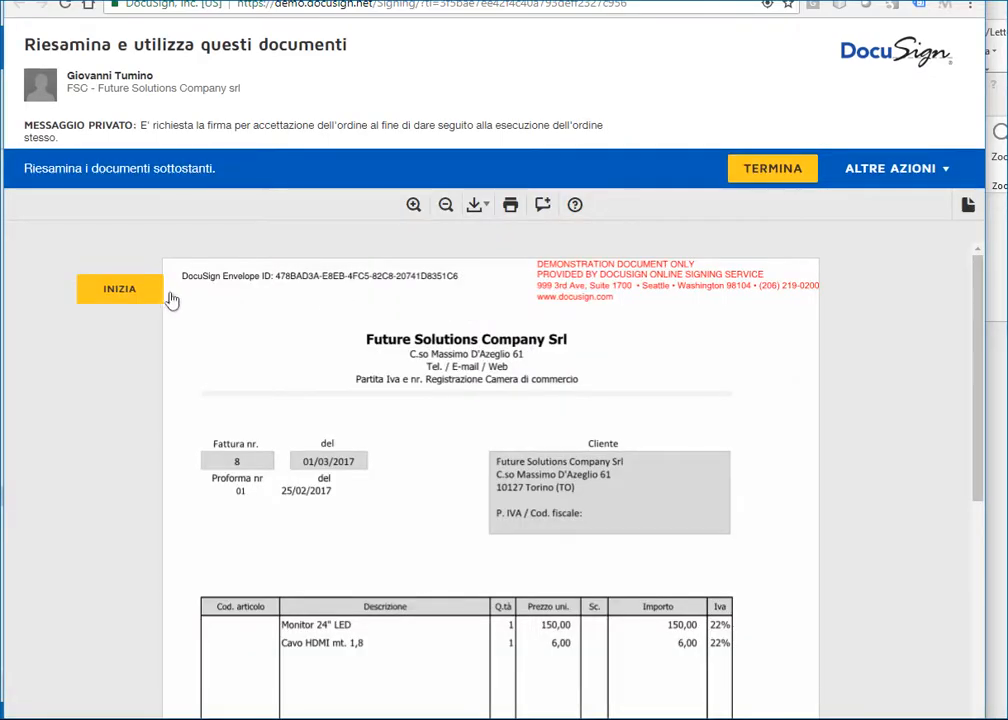
{"action": "left_click", "coordinate": [119, 289]}
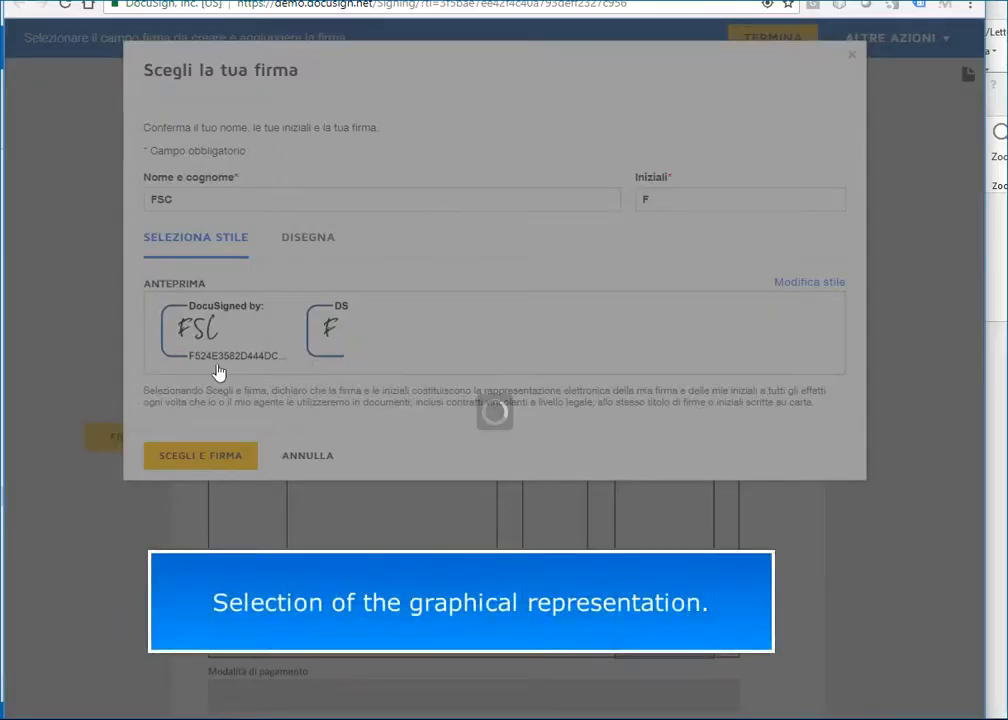
{"action": "left_click", "coordinate": [218, 459]}
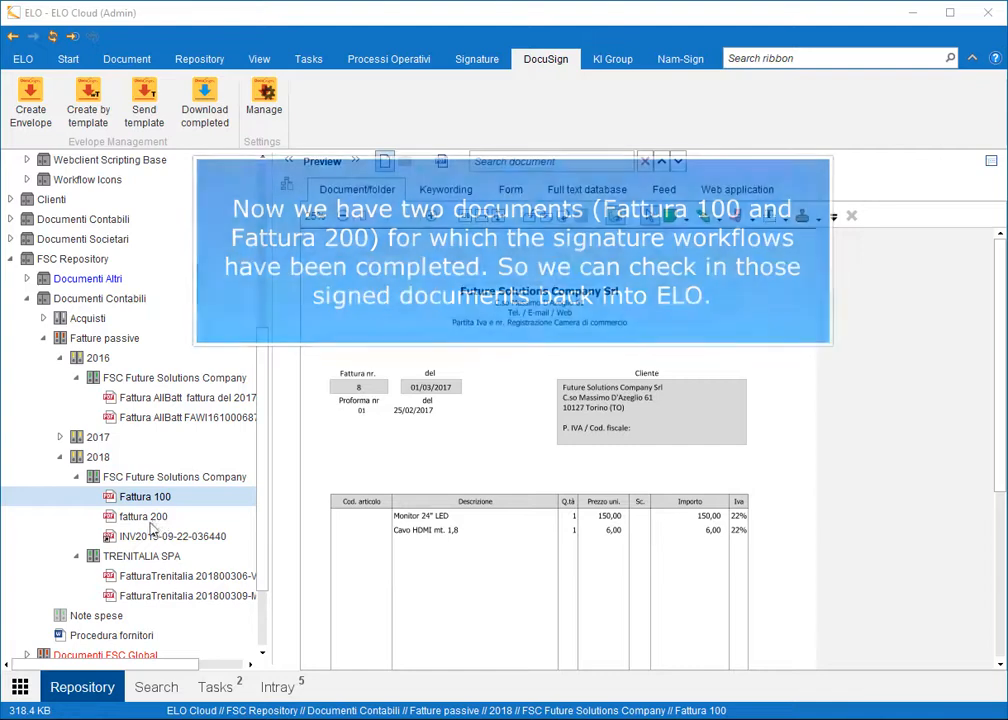
With Fattura 100 selected, start DocuSign's Download completed and log in with the signature account password.
{"action": "left_click", "coordinate": [155, 519]}
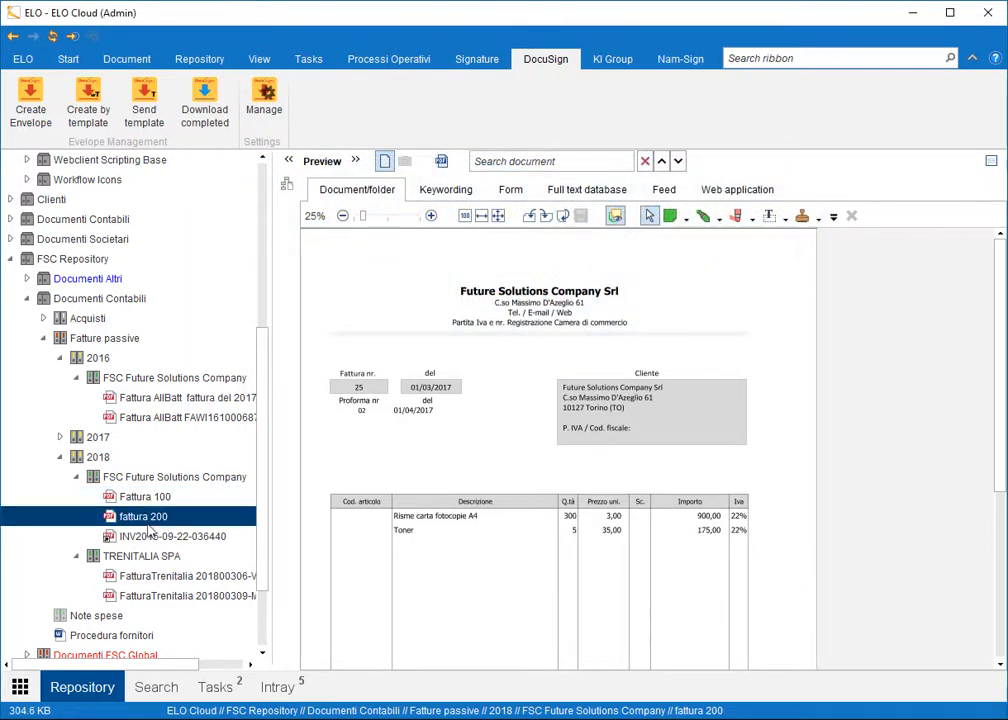
{"action": "left_click", "coordinate": [146, 499]}
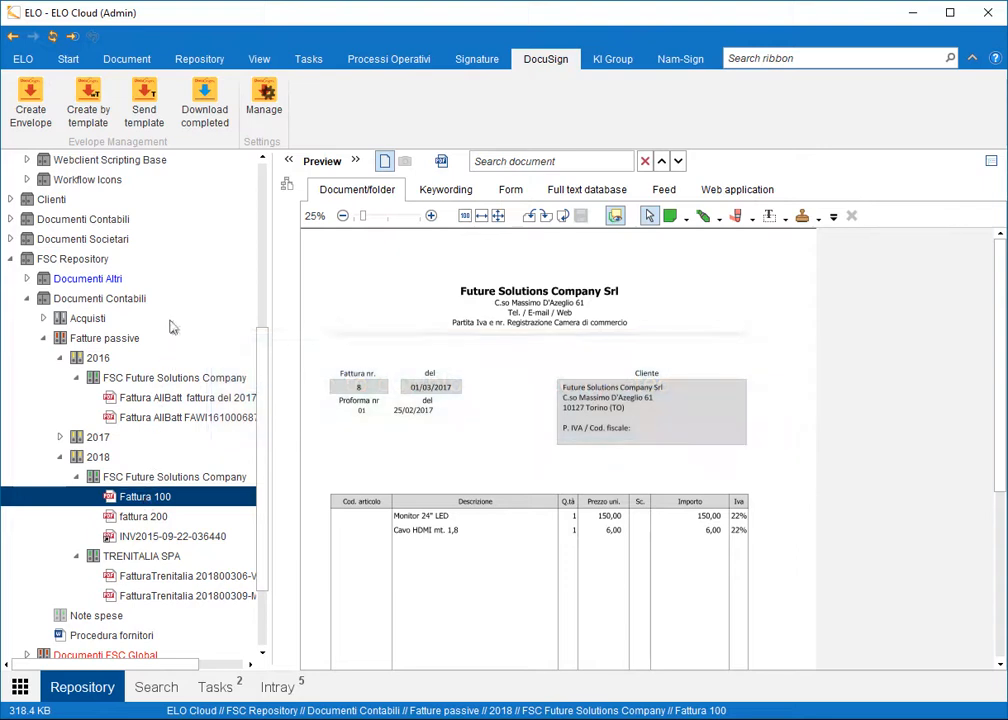
{"action": "left_click", "coordinate": [204, 115]}
{"action": "type", "text": "•••••••••"}
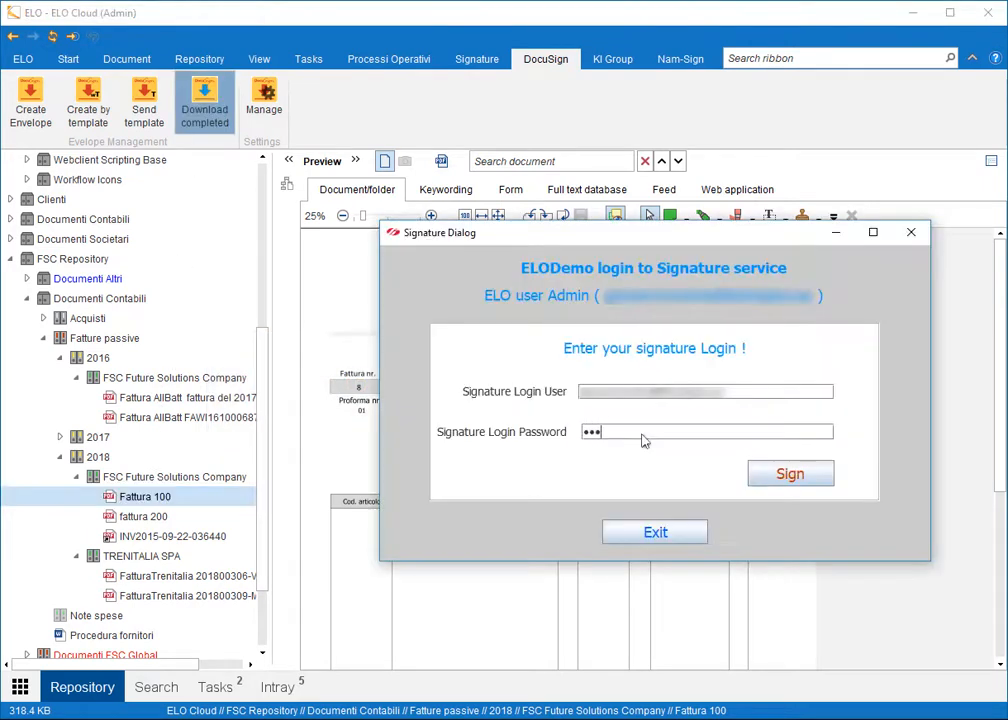
{"action": "type", "text": "•••••"}
{"action": "left_click", "coordinate": [808, 474]}
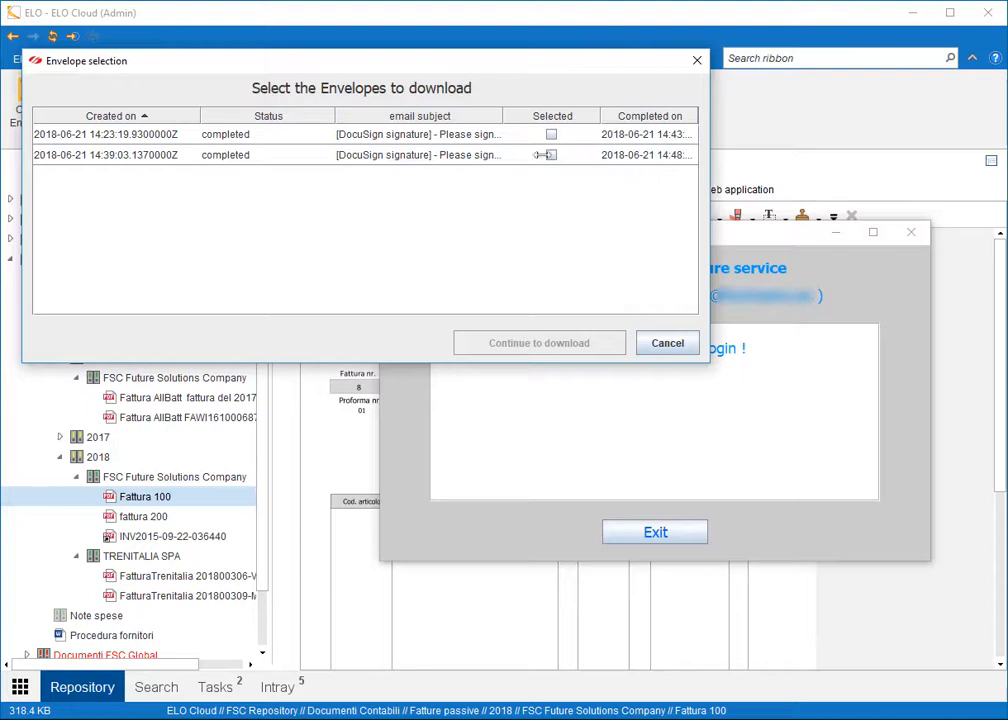
Tick both completed envelopes in the list and download them into ELO.
{"action": "left_click_drag", "start_coordinate": [330, 119], "coordinate": [281, 119]}
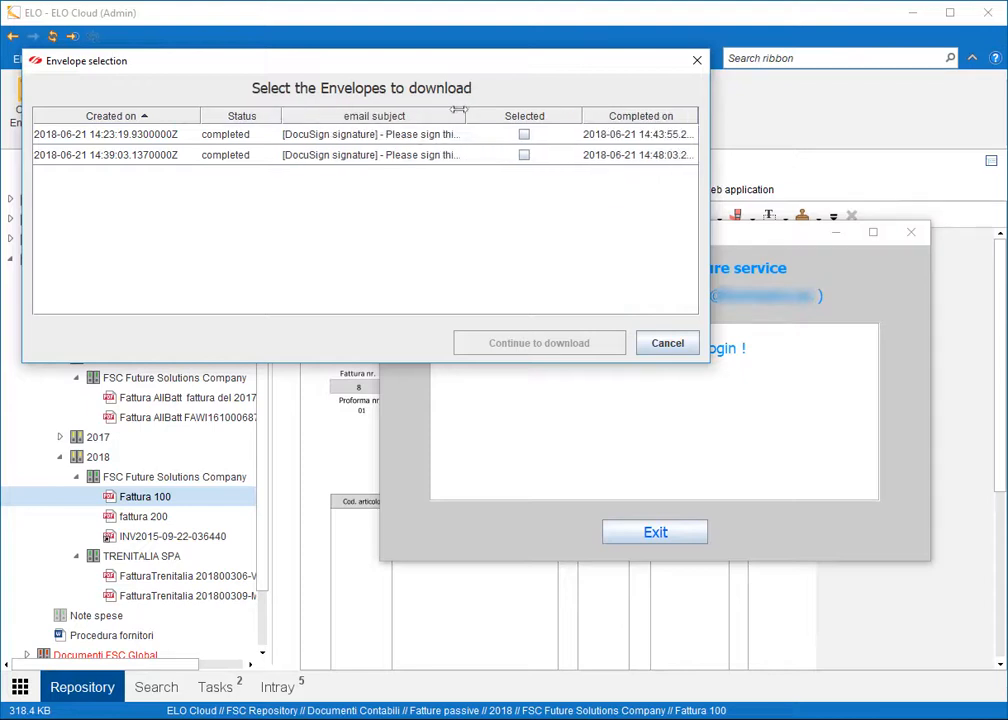
{"action": "left_click_drag", "start_coordinate": [463, 108], "coordinate": [468, 108]}
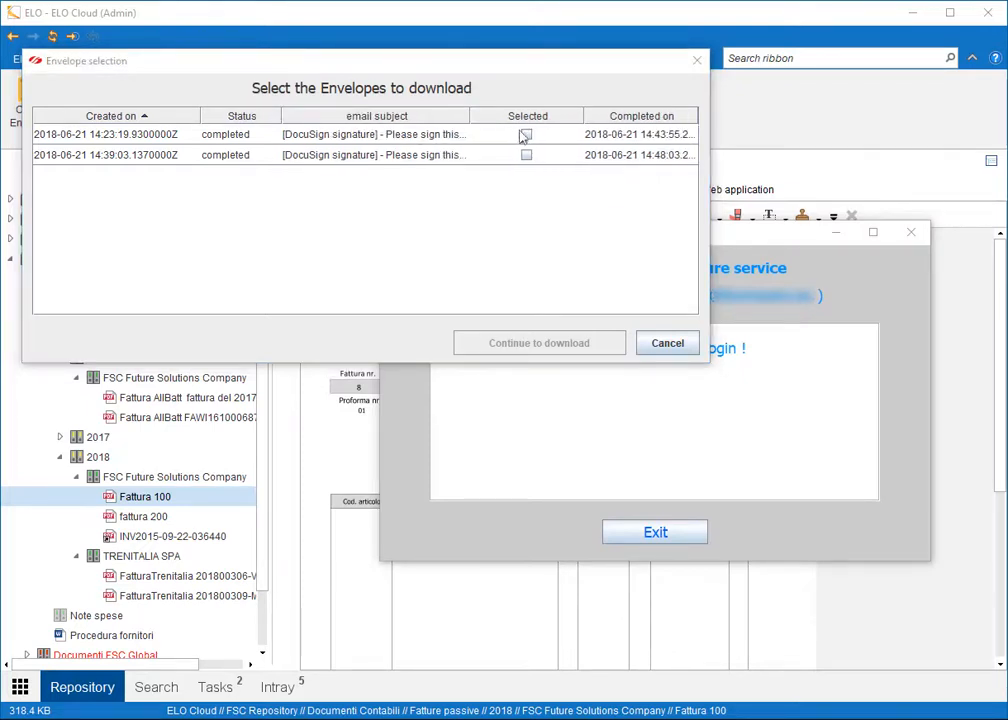
{"action": "left_click", "coordinate": [527, 135]}
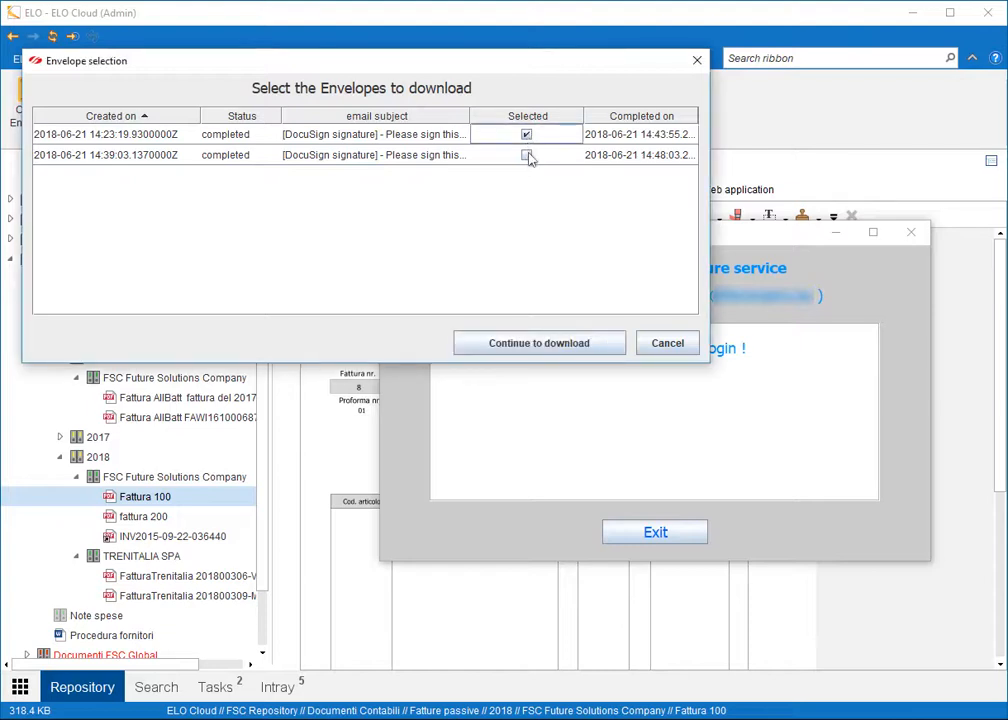
{"action": "left_click", "coordinate": [527, 156]}
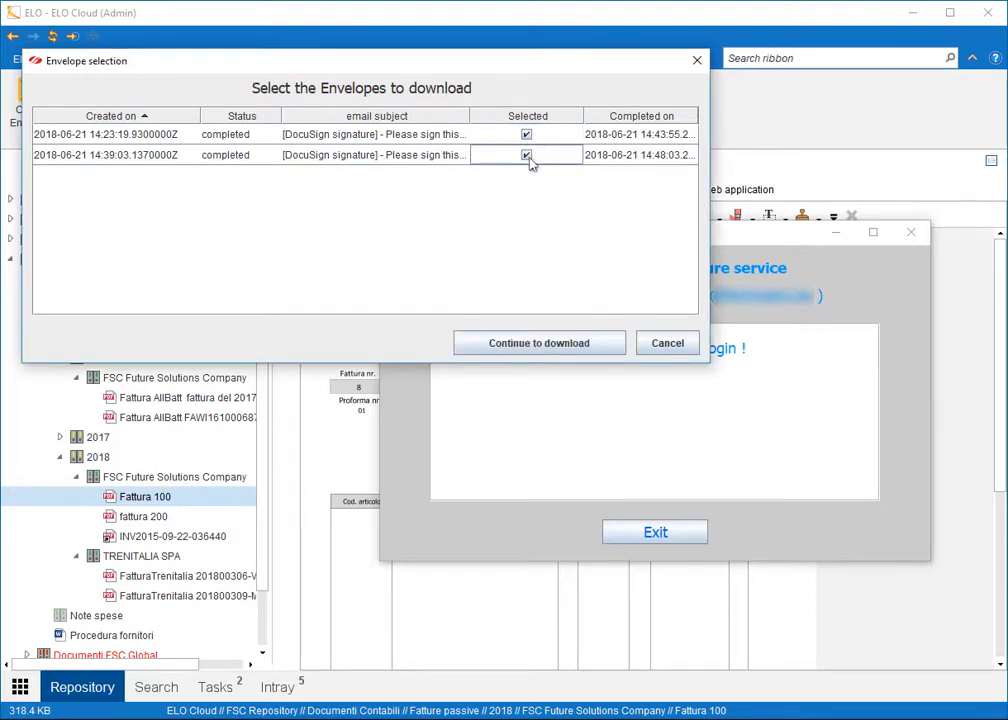
{"action": "left_click", "coordinate": [548, 344]}
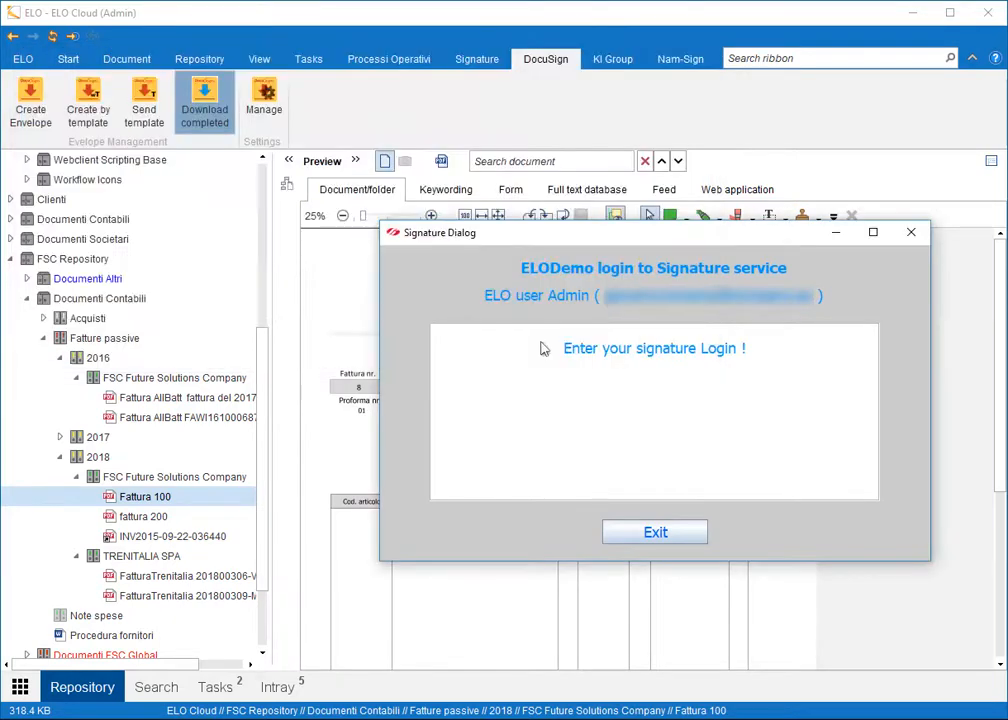
Exit the signature login window and scroll the Fattura 100 preview down to its two signatures.
{"action": "left_click", "coordinate": [622, 532]}
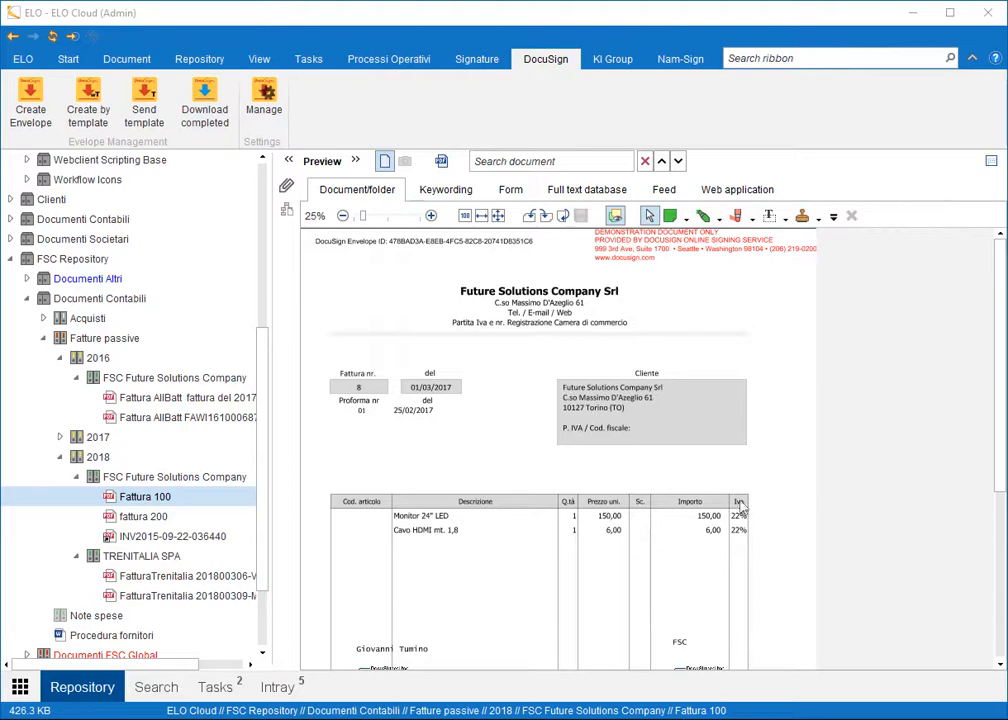
{"action": "scroll", "coordinate": [1000, 430], "scroll_direction": "down", "scroll_amount": 3}
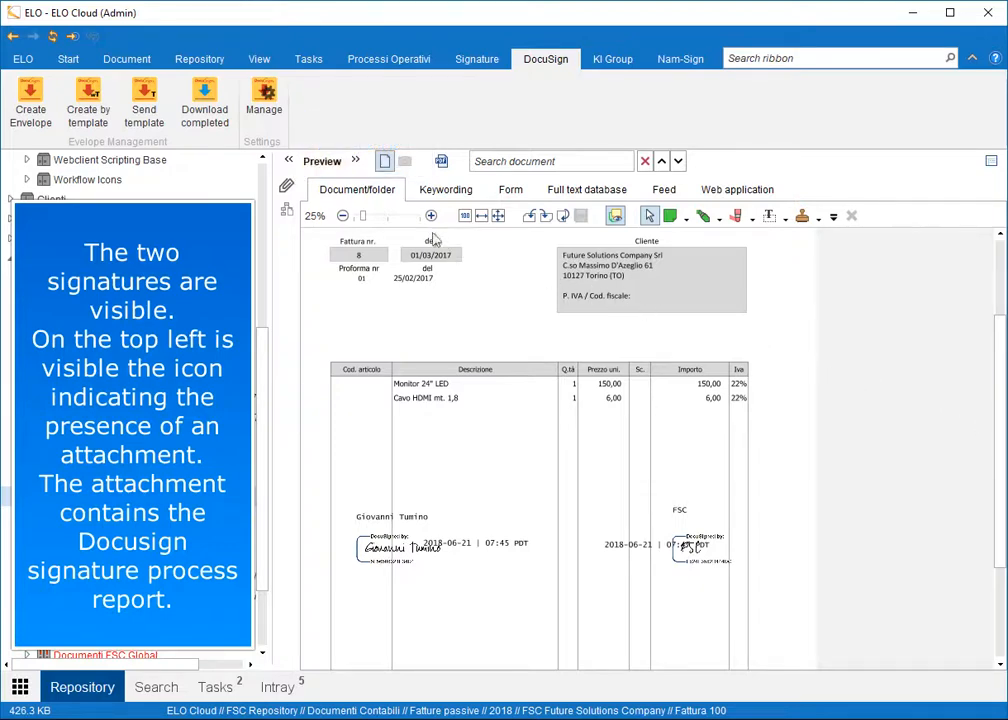
Open and read through Fattura 100's attached Summary.pdf completion report, then close it.
{"action": "left_click", "coordinate": [286, 185]}
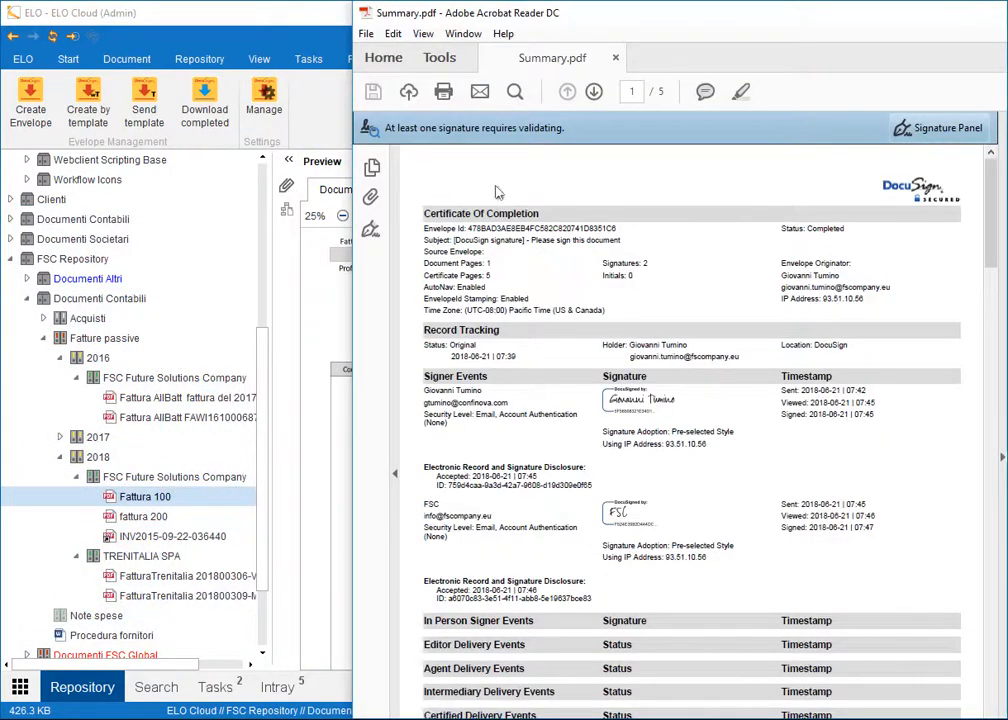
{"action": "scroll", "coordinate": [996, 198], "scroll_direction": "down", "scroll_amount": 10}
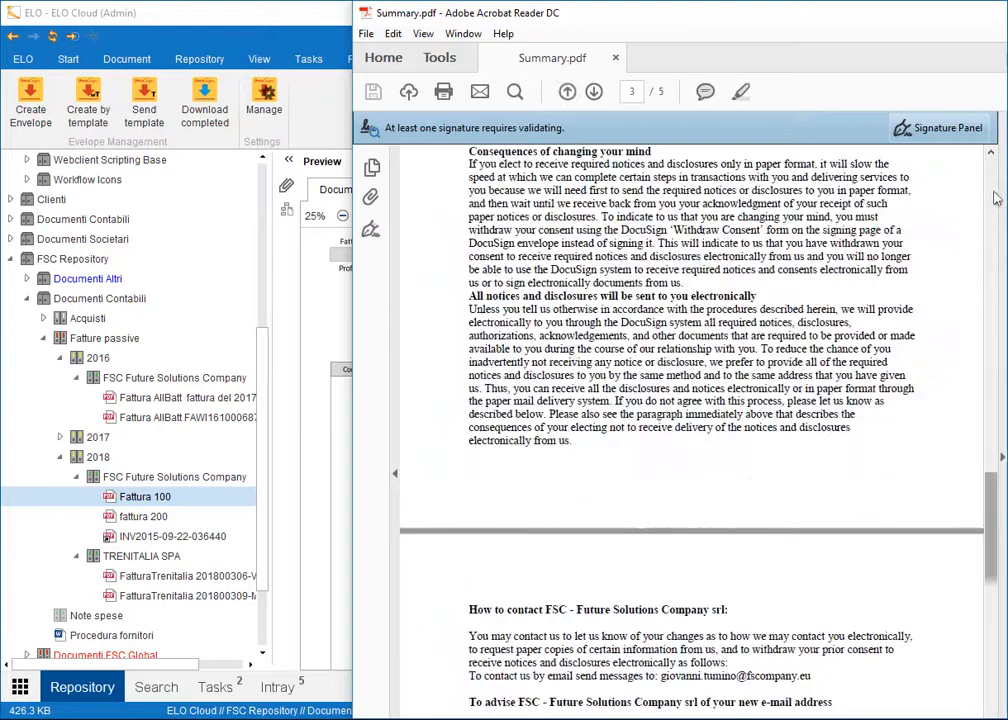
{"action": "scroll", "coordinate": [996, 560], "scroll_direction": "down", "scroll_amount": 10}
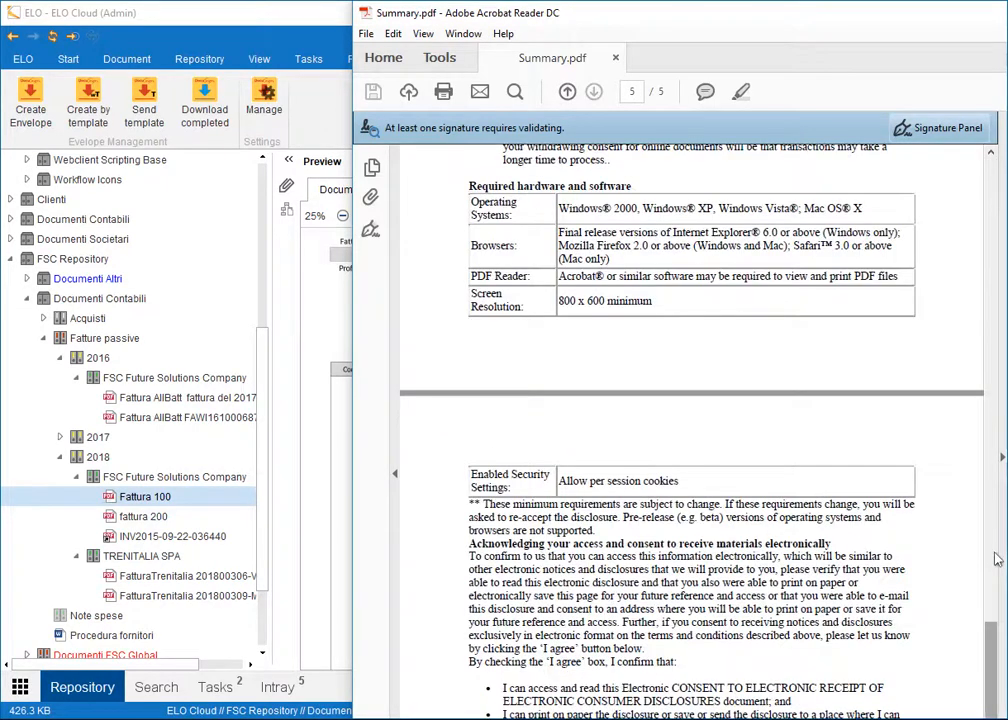
{"action": "key", "text": "alt+F4"}
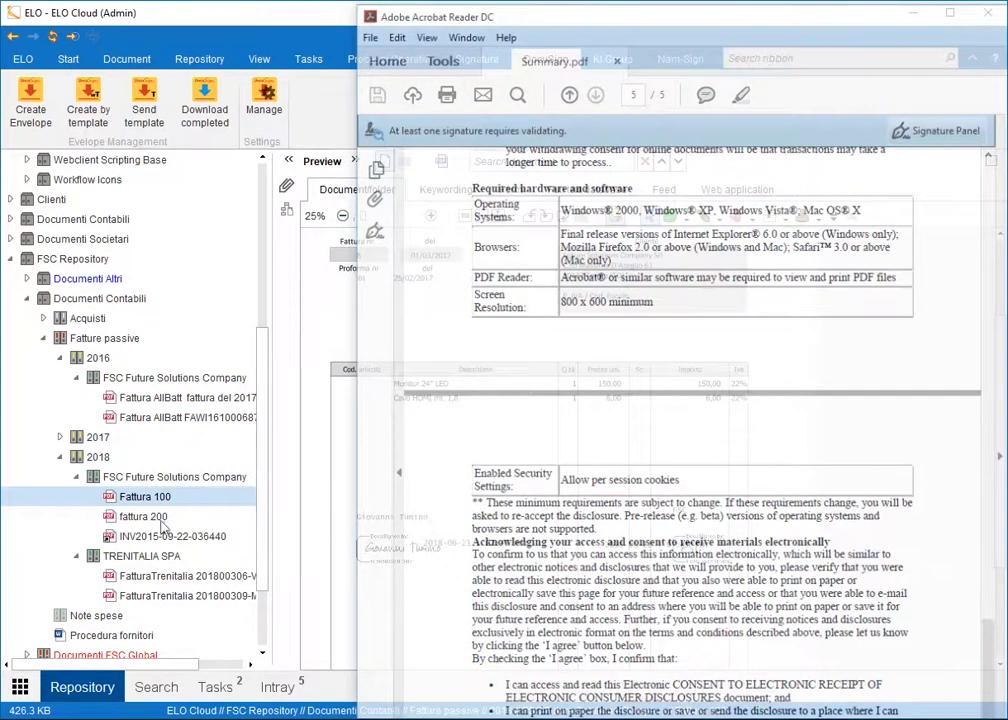
Review fattura 200's attached Summary(1).pdf completion report, then close Acrobat Reader.
{"action": "left_click", "coordinate": [158, 519]}
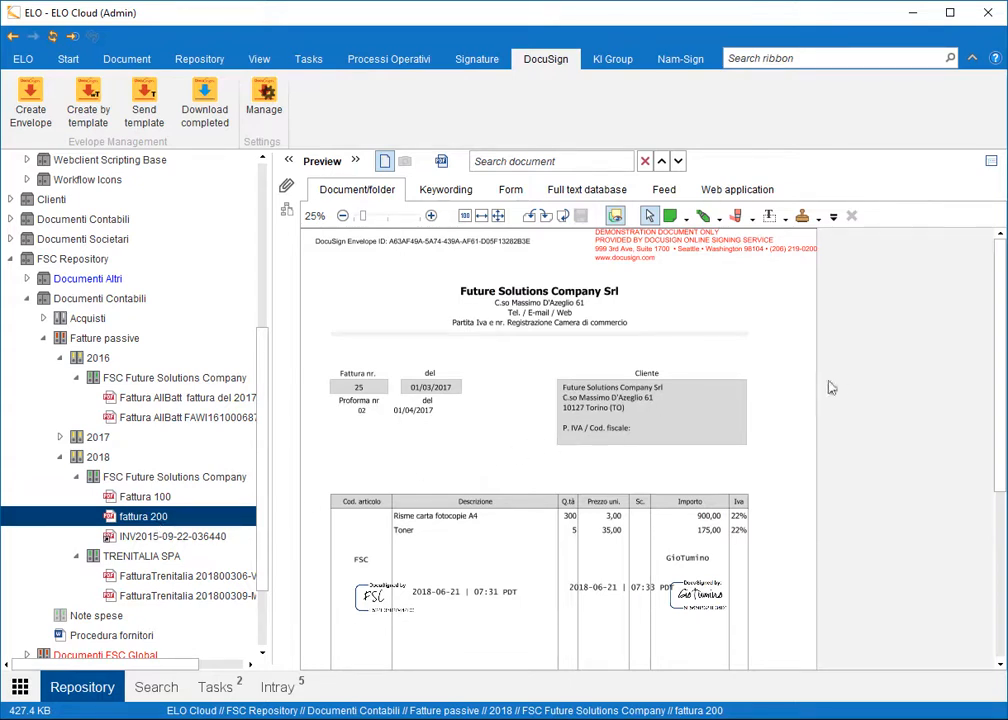
{"action": "scroll", "coordinate": [800, 320], "scroll_direction": "down", "scroll_amount": 2}
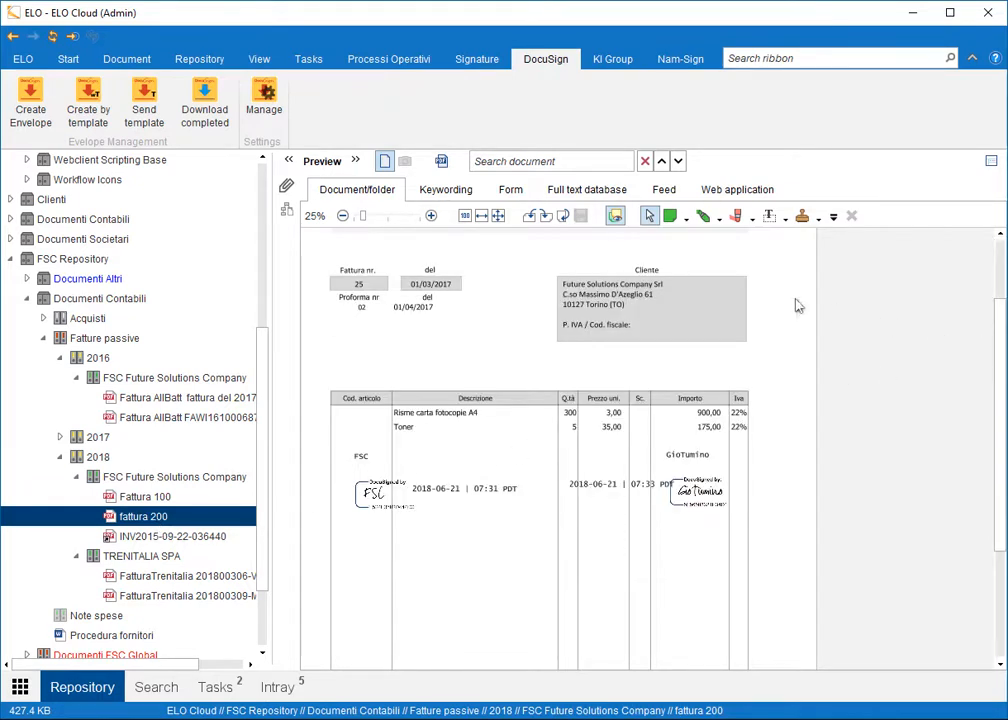
{"action": "left_click", "coordinate": [287, 188]}
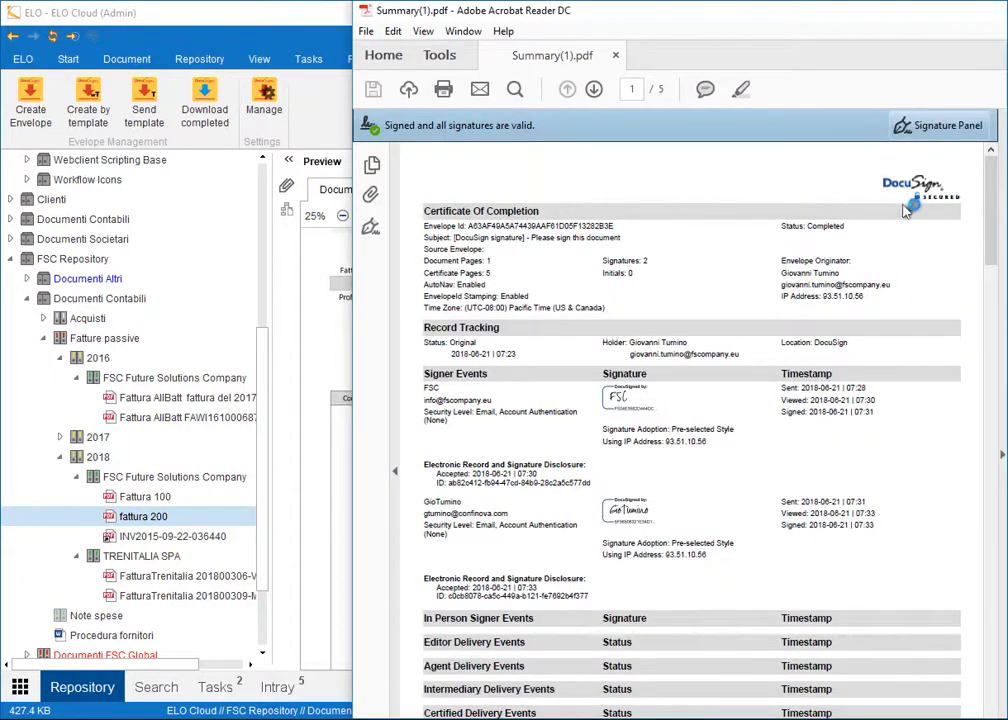
{"action": "left_click_drag", "start_coordinate": [994, 212], "coordinate": [994, 544]}
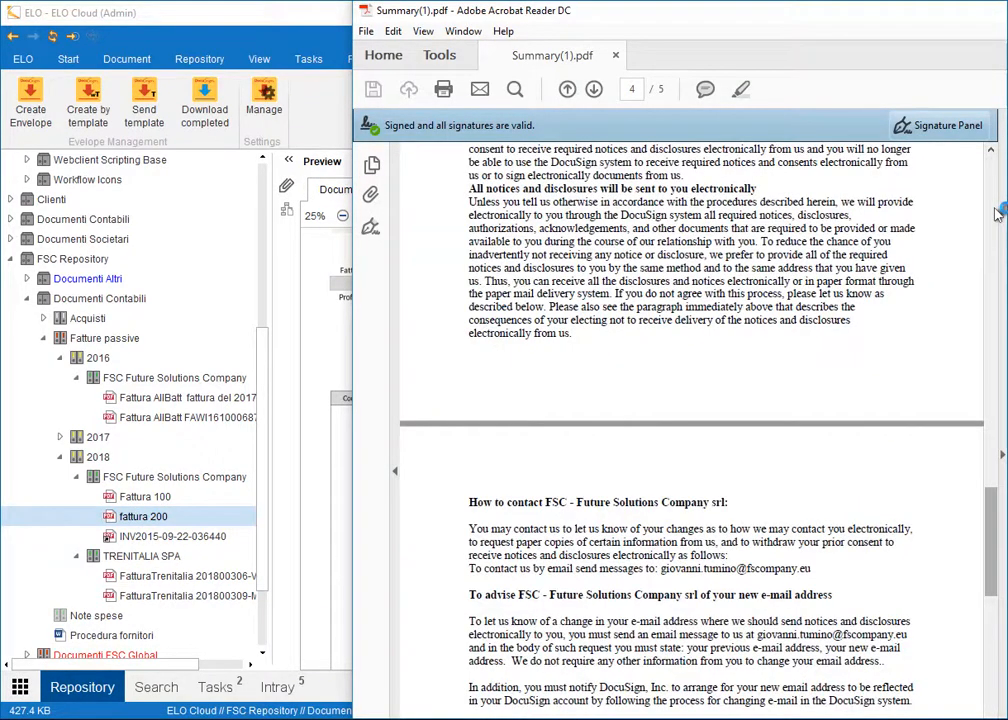
{"action": "left_click", "coordinate": [1007, 10]}
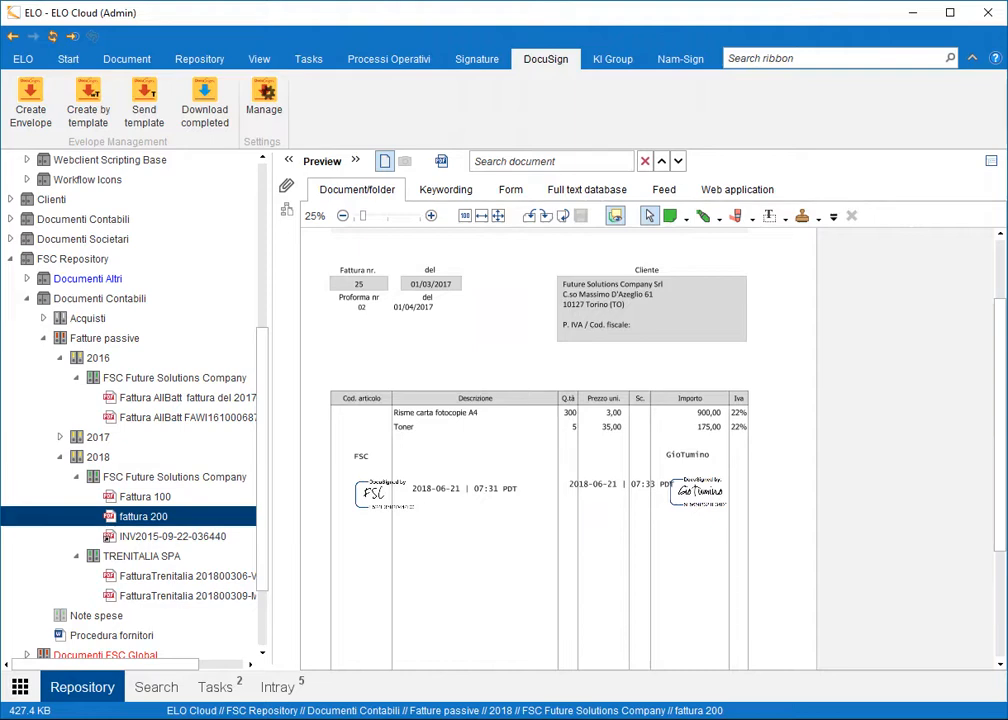